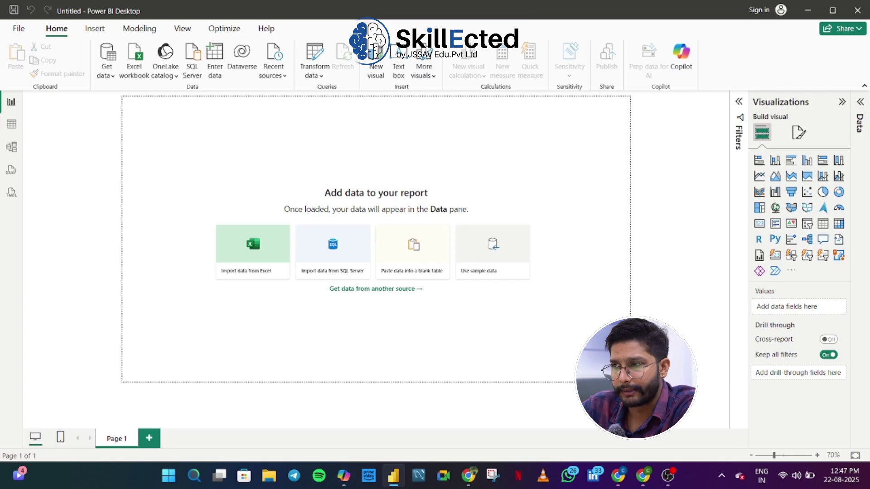
# Expand the collapsed Filters and Data panes beside the Visualizations list
pyautogui.click(735, 108)
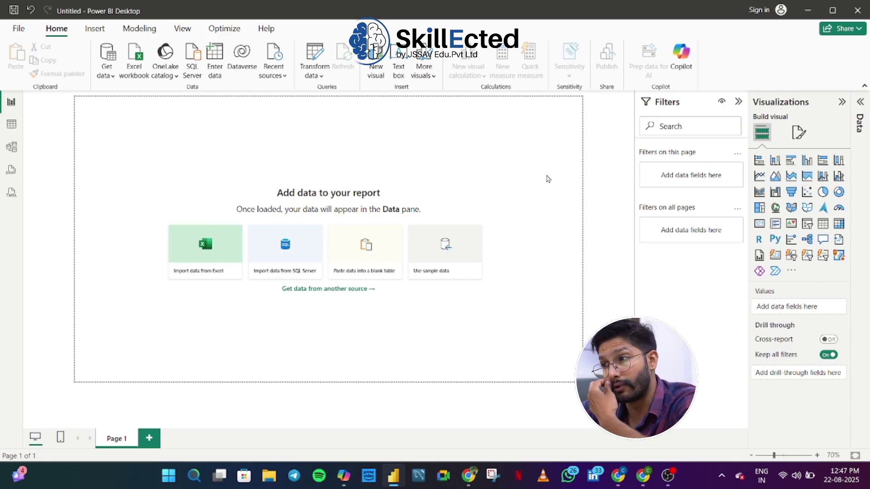
pyautogui.click(859, 114)
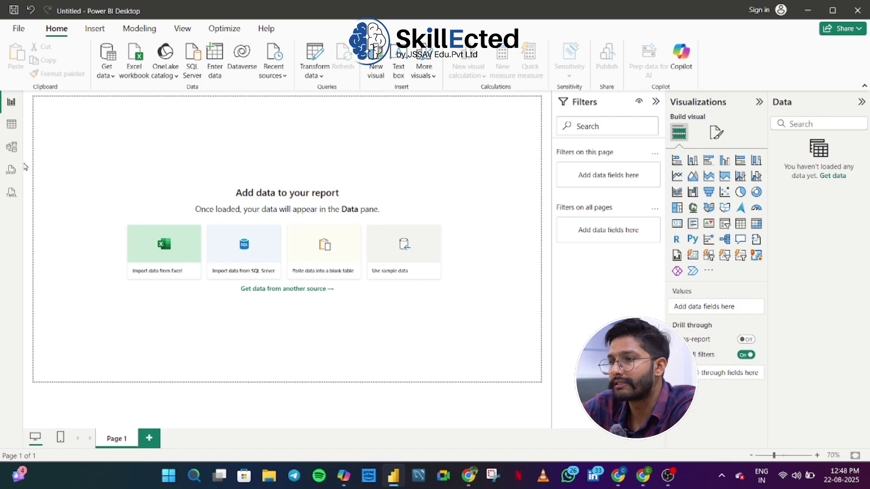
pyautogui.click(18, 128)
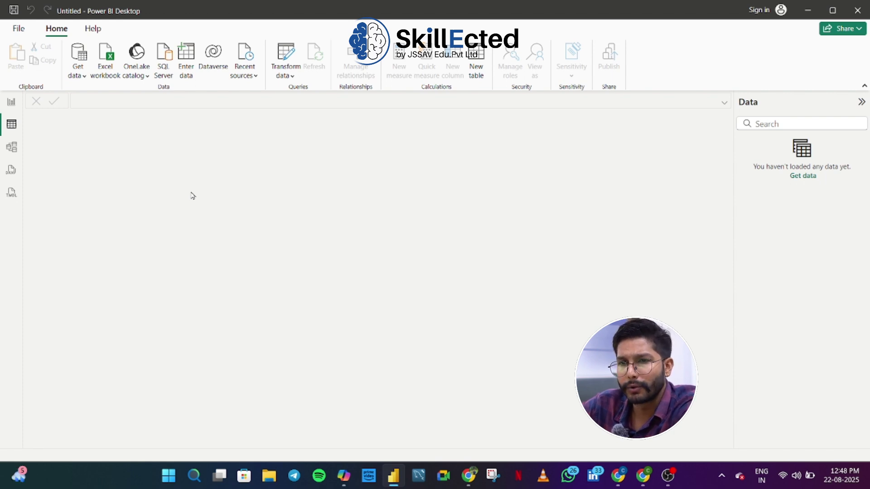
pyautogui.click(12, 146)
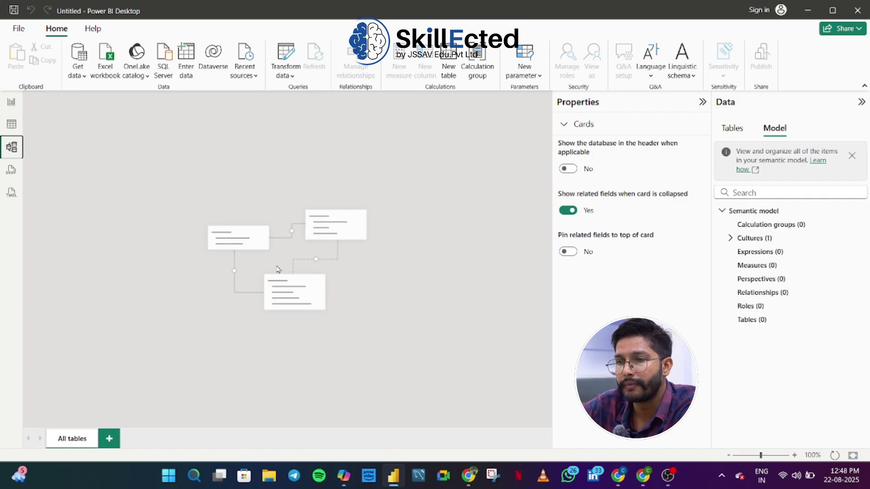
pyautogui.click(11, 170)
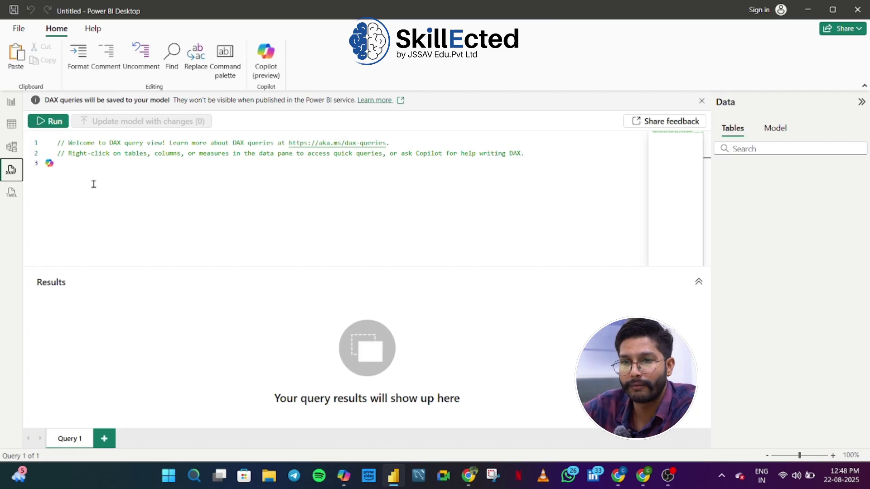
pyautogui.click(11, 102)
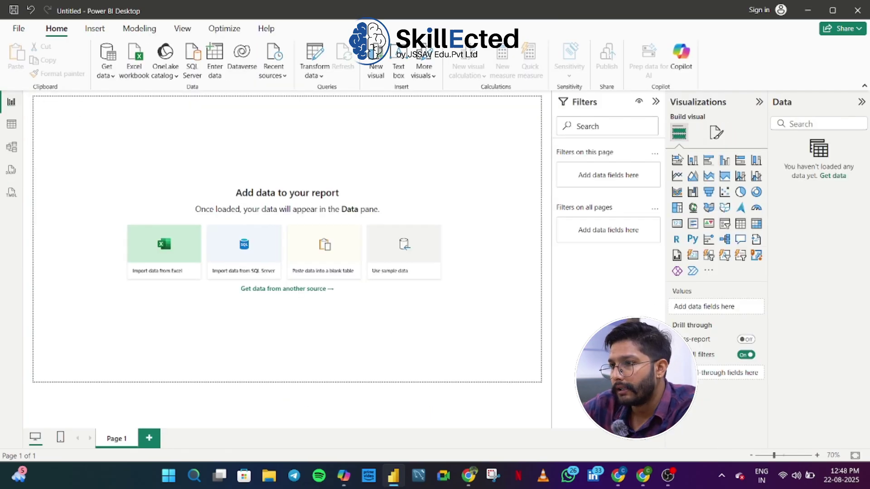
pyautogui.click(708, 160)
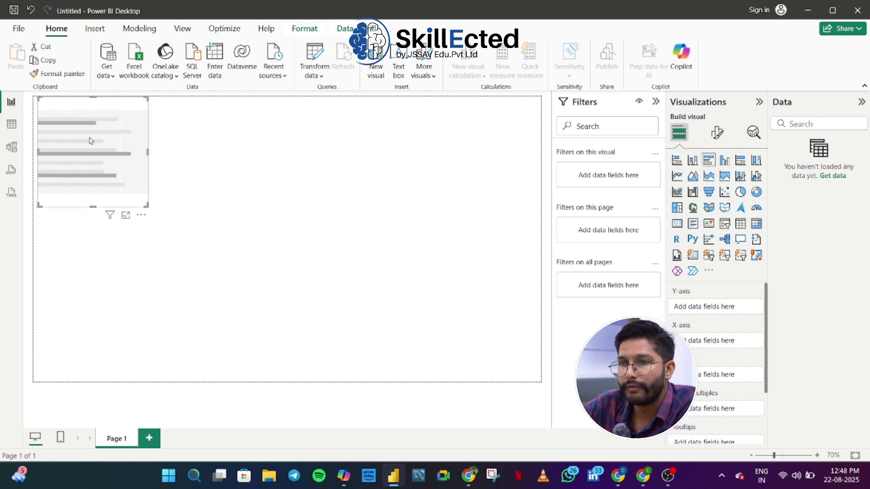
pyautogui.moveTo(89, 140); pyautogui.dragTo(102, 155)
pyautogui.moveTo(158, 220); pyautogui.dragTo(384, 290)
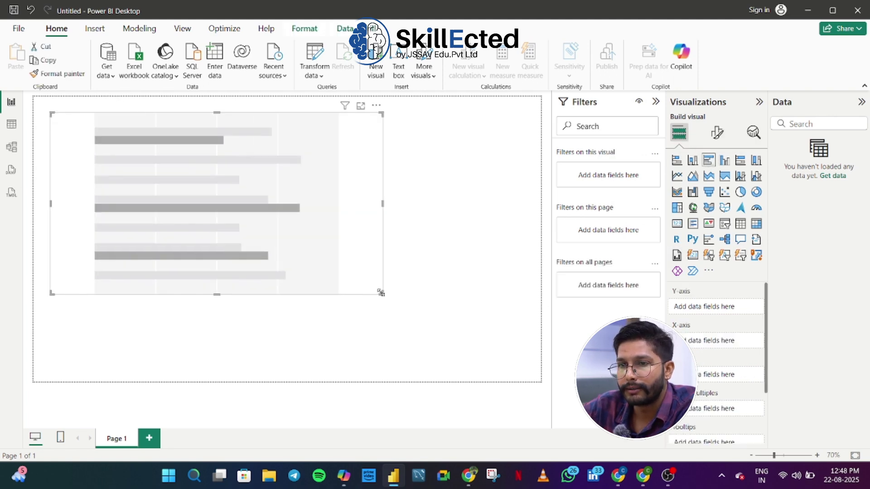
pyautogui.moveTo(270, 239); pyautogui.dragTo(336, 265)
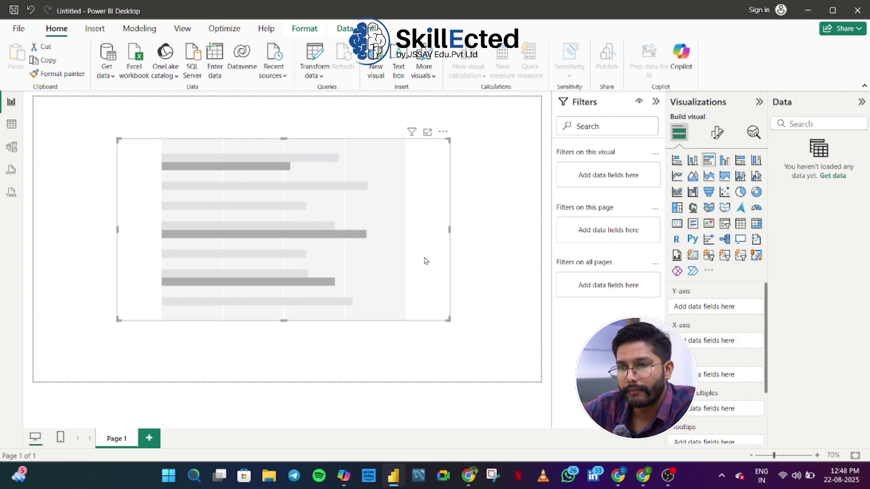
pyautogui.press('Delete')
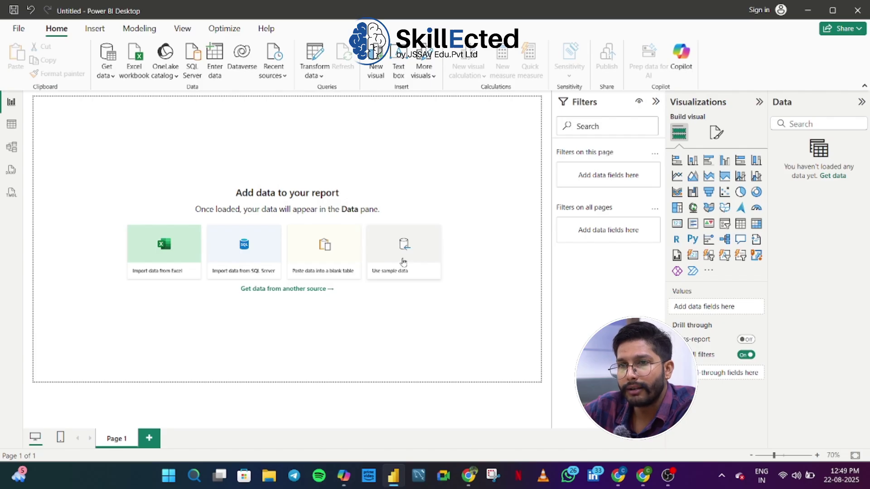
pyautogui.click(135, 62)
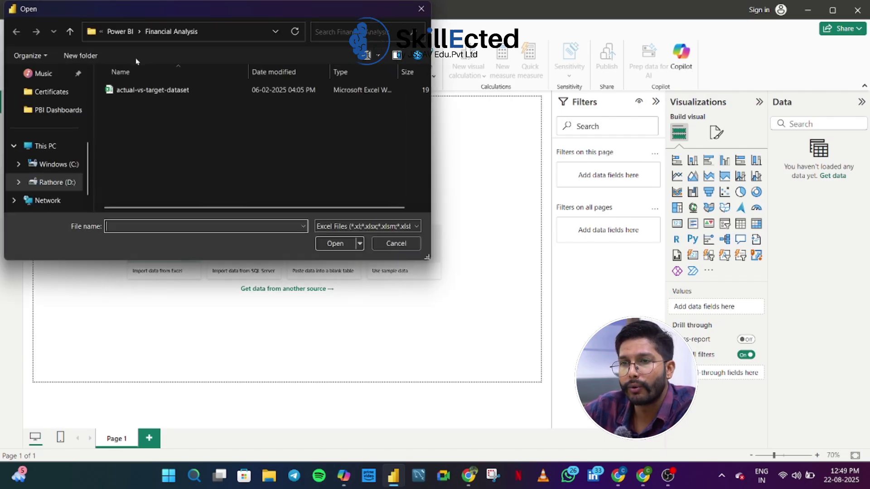
pyautogui.click(118, 31)
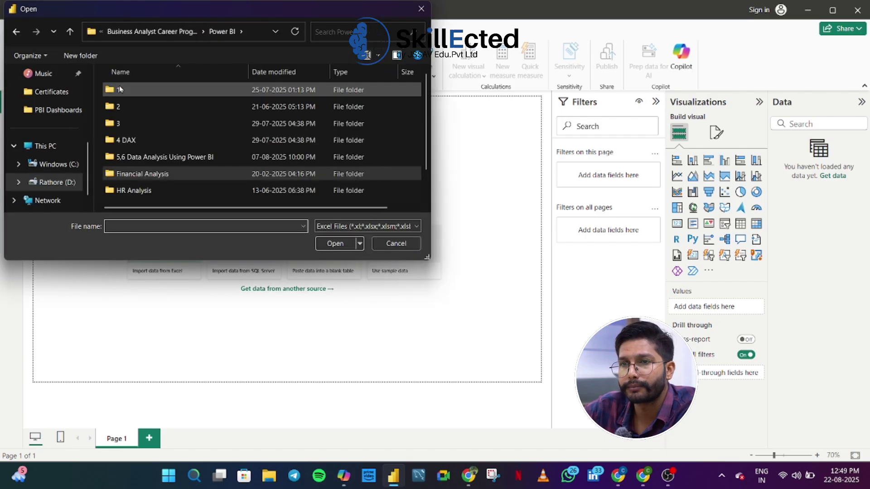
pyautogui.doubleClick(120, 89)
pyautogui.click(132, 91)
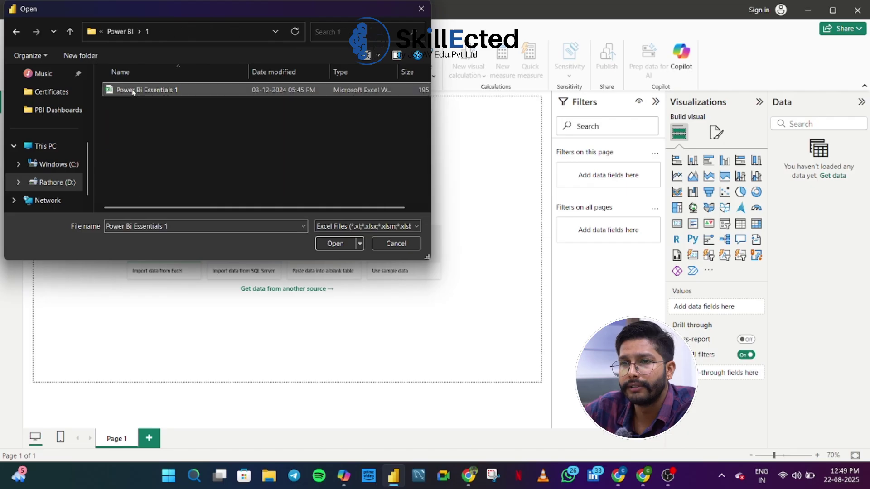
pyautogui.click(335, 243)
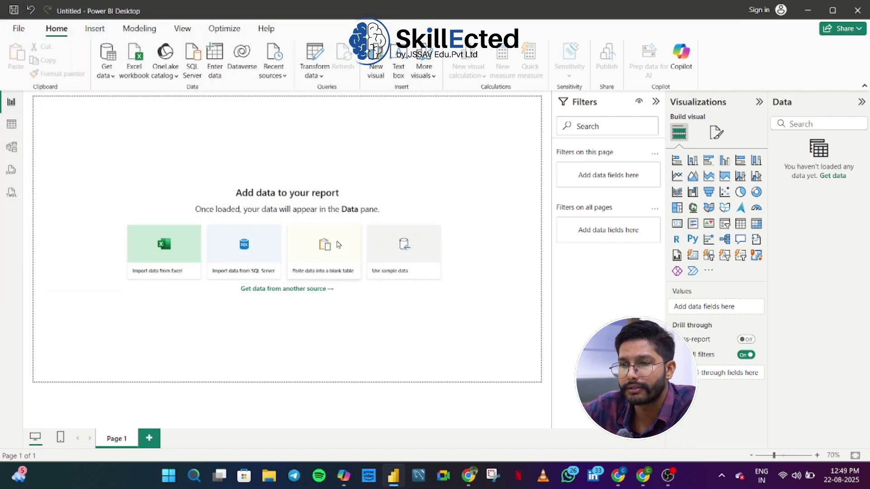
pyautogui.click(531, 255)
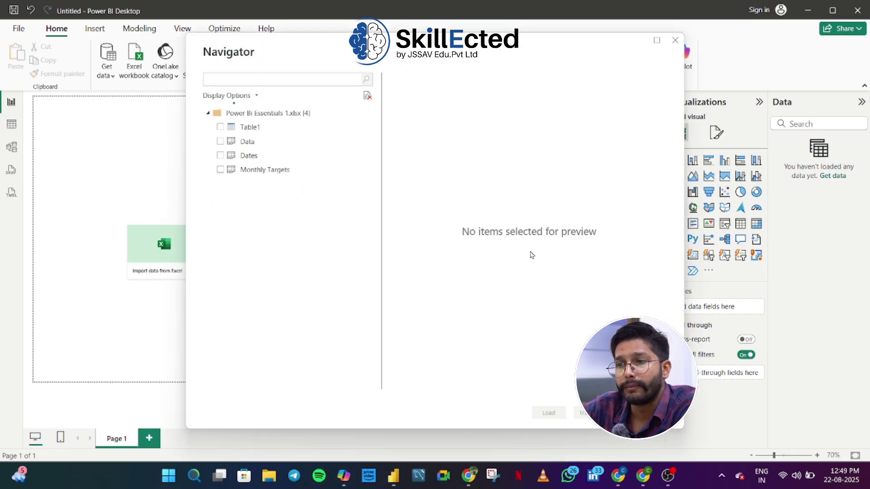
pyautogui.click(221, 128)
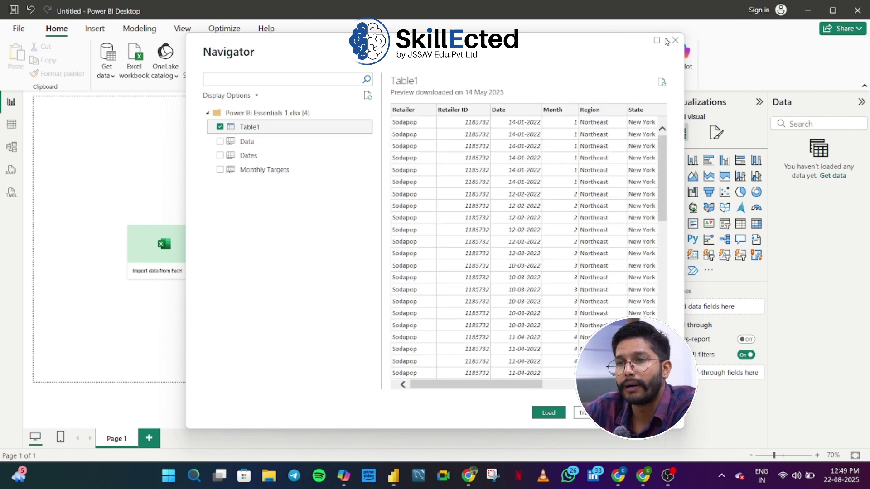
pyautogui.click(674, 43)
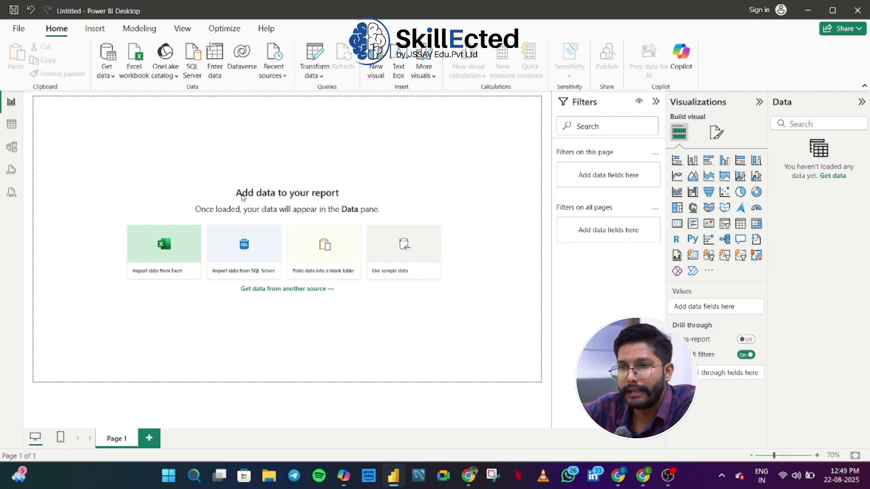
# Open the full Get Data connector catalogue and browse the File and Database categories
pyautogui.click(109, 72)
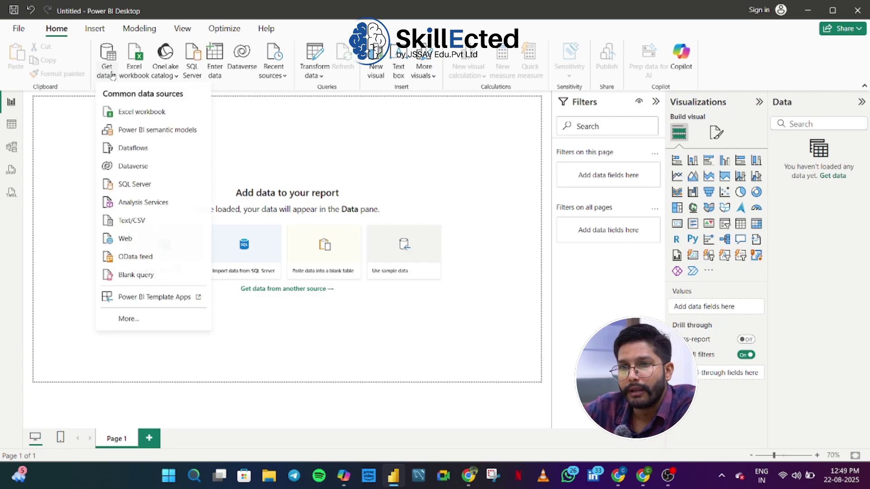
pyautogui.click(131, 318)
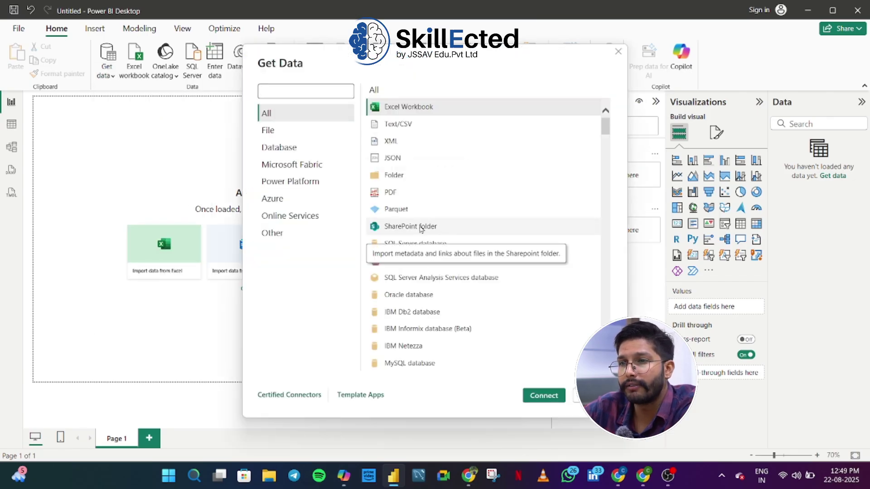
pyautogui.click(290, 131)
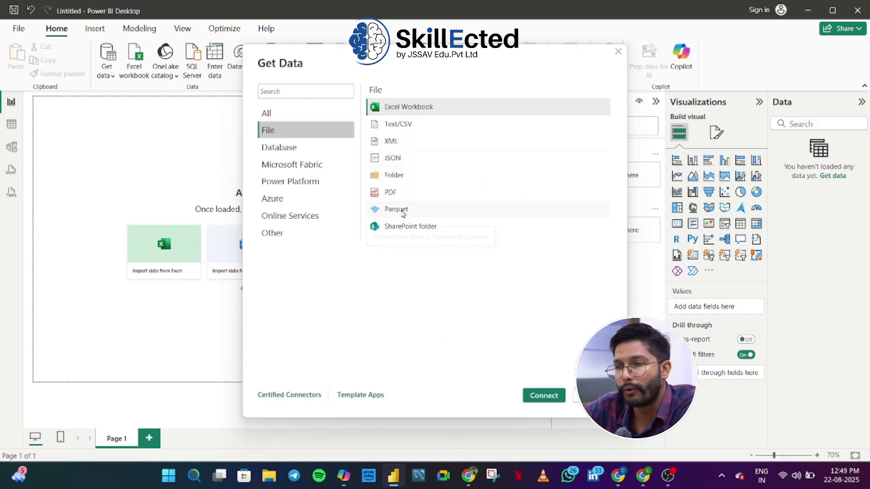
pyautogui.click(278, 147)
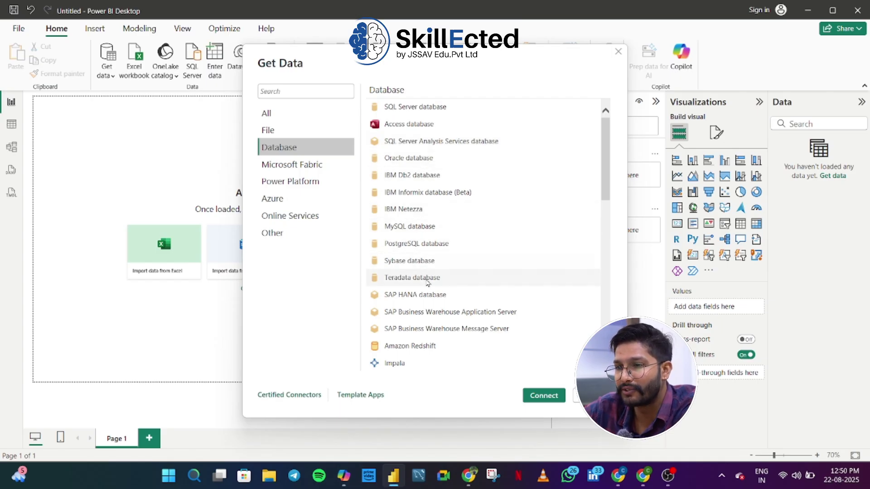
# Scroll the Database connectors, then view the Microsoft Fabric, Power Platform and Azure categories
pyautogui.scroll(-2, 428, 284)
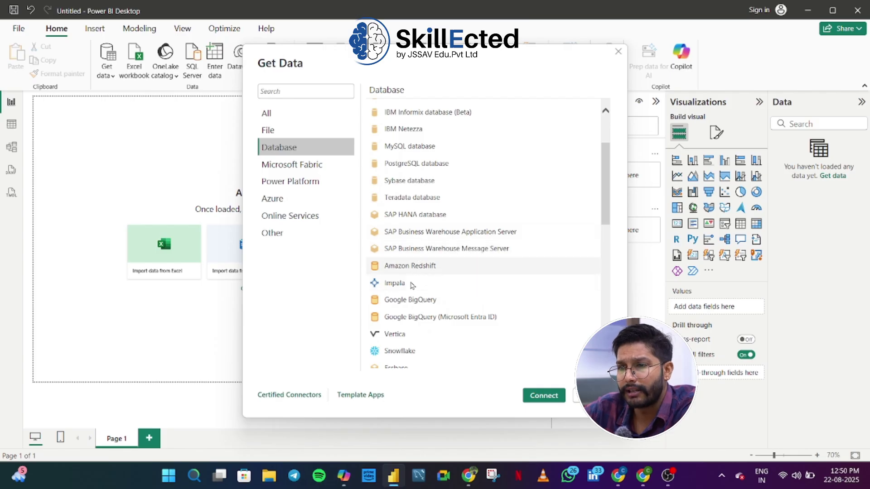
pyautogui.scroll(-2, 411, 287)
pyautogui.scroll(-1, 417, 290)
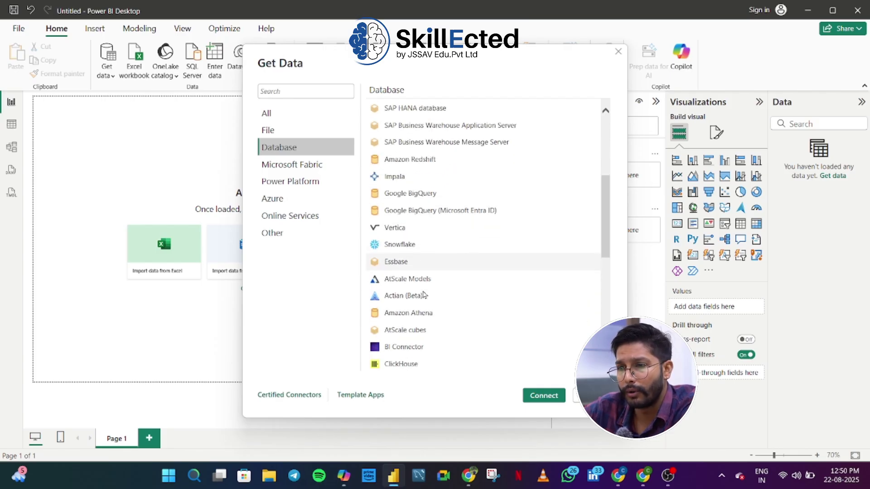
pyautogui.scroll(-6, 423, 294)
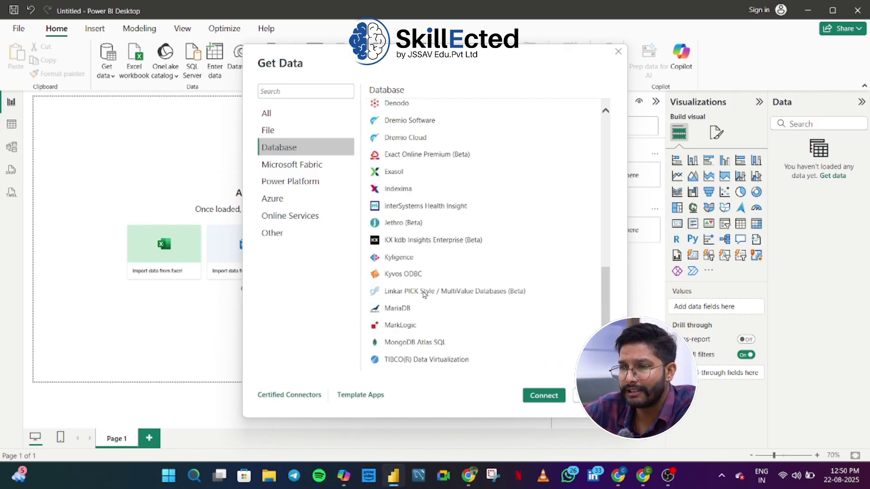
pyautogui.click(312, 164)
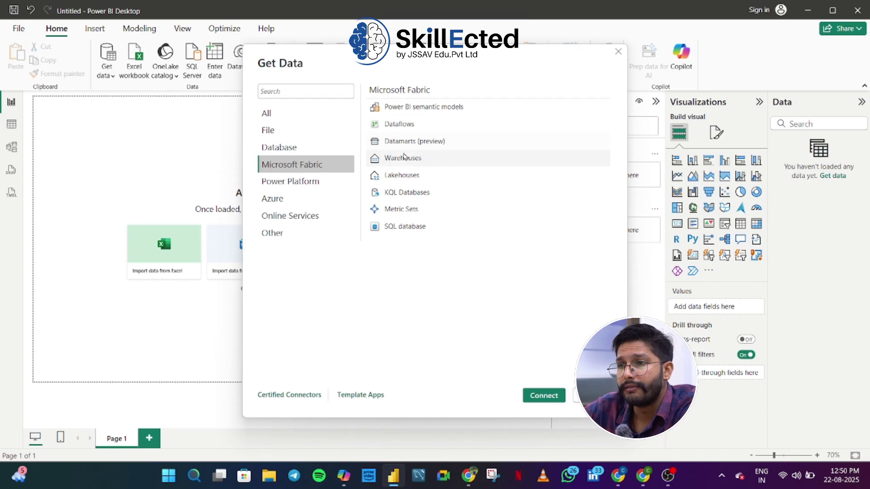
pyautogui.click(290, 181)
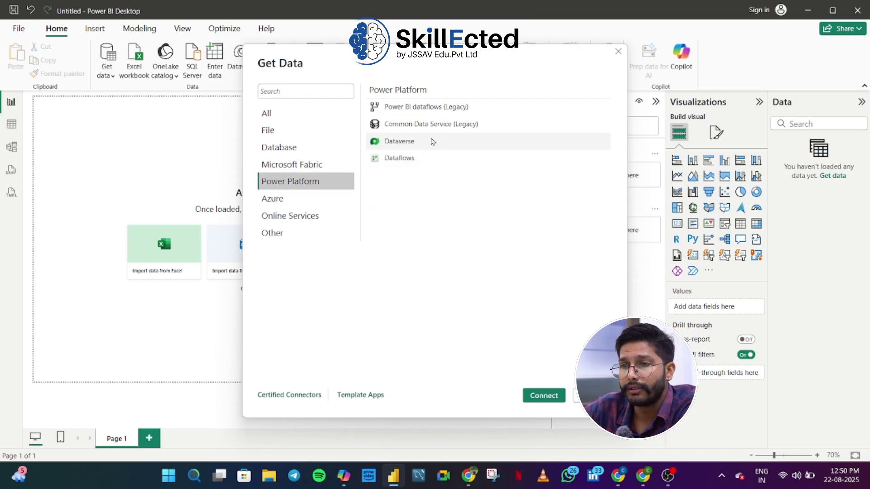
pyautogui.click(286, 198)
# Browse the Online Services and Other connector lists, then close the data source picker
pyautogui.scroll(-1, 419, 174)
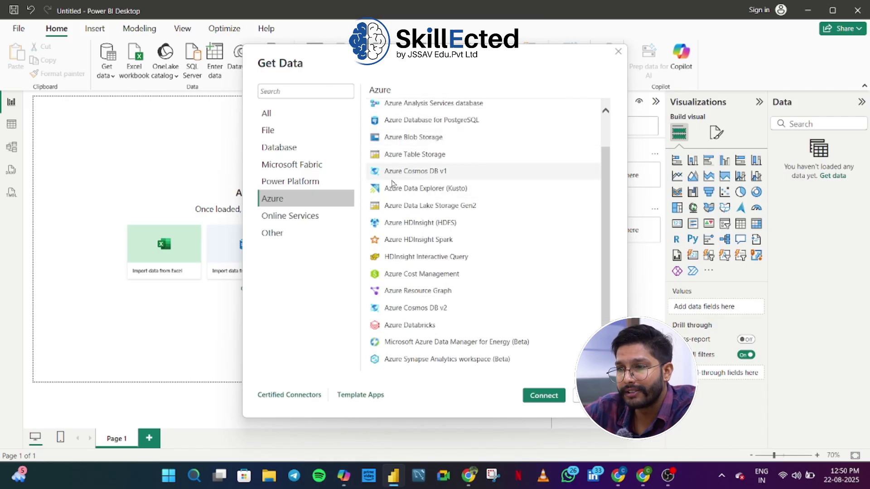
pyautogui.click(284, 221)
pyautogui.scroll(-15, 514, 234)
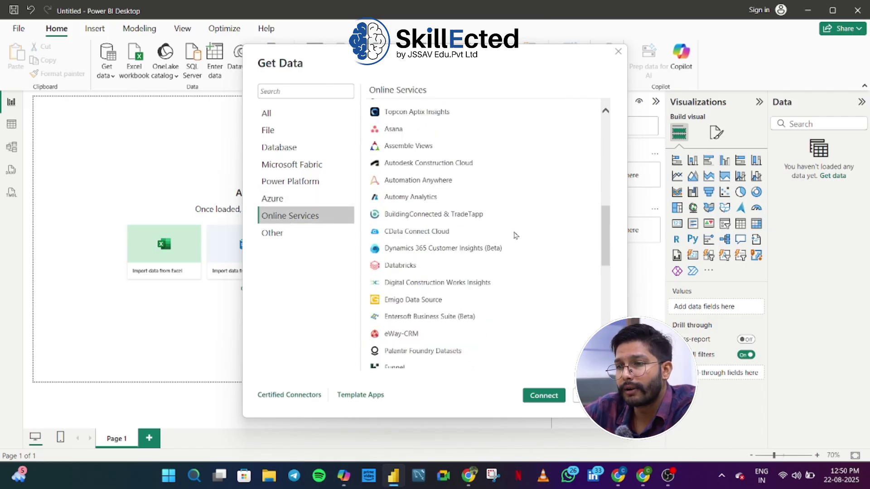
pyautogui.click(313, 237)
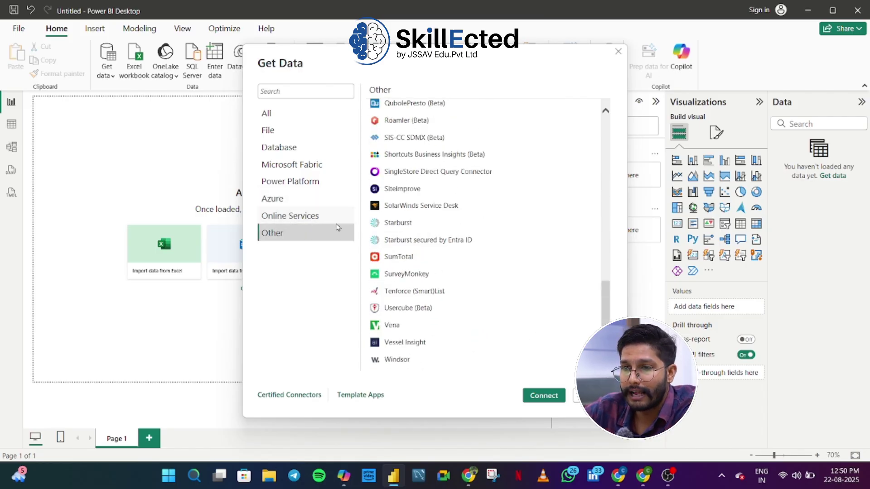
pyautogui.scroll(20, 529, 244)
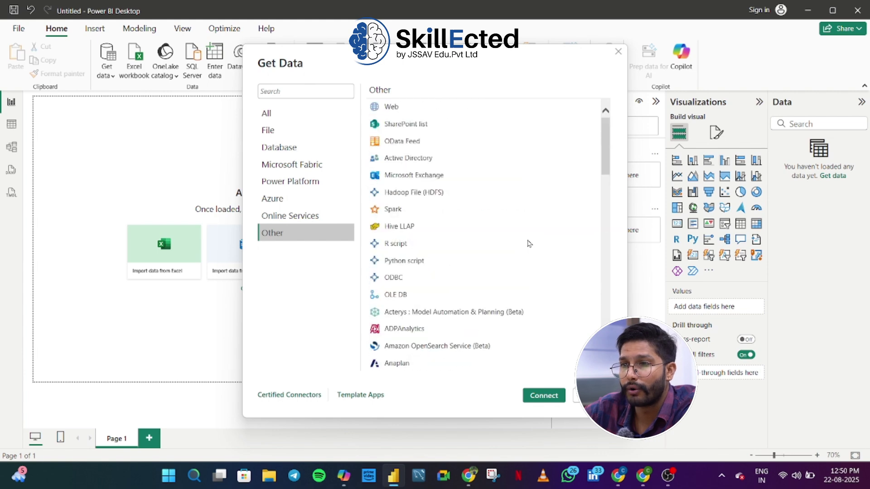
pyautogui.scroll(-8, 529, 243)
pyautogui.scroll(-12, 529, 243)
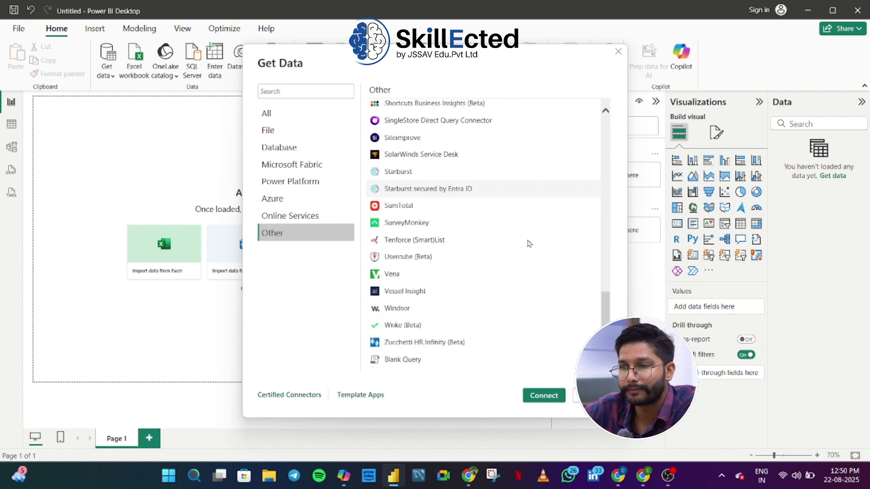
pyautogui.scroll(20, 529, 243)
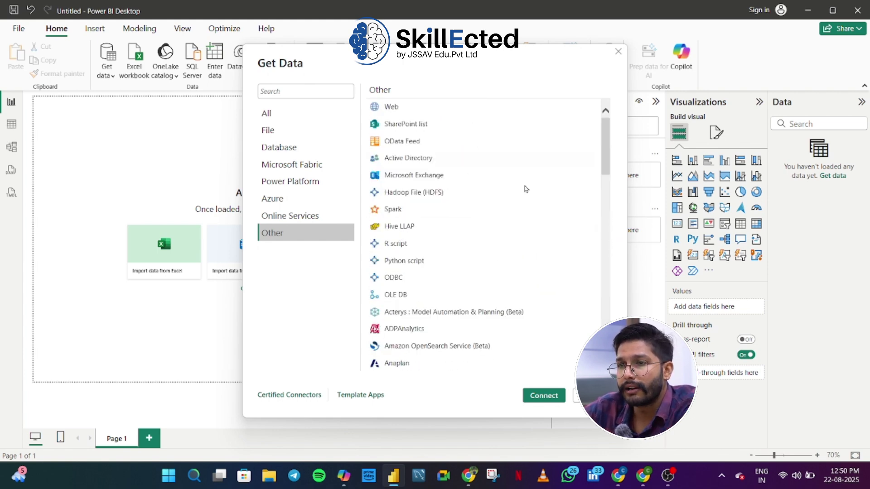
pyautogui.click(619, 52)
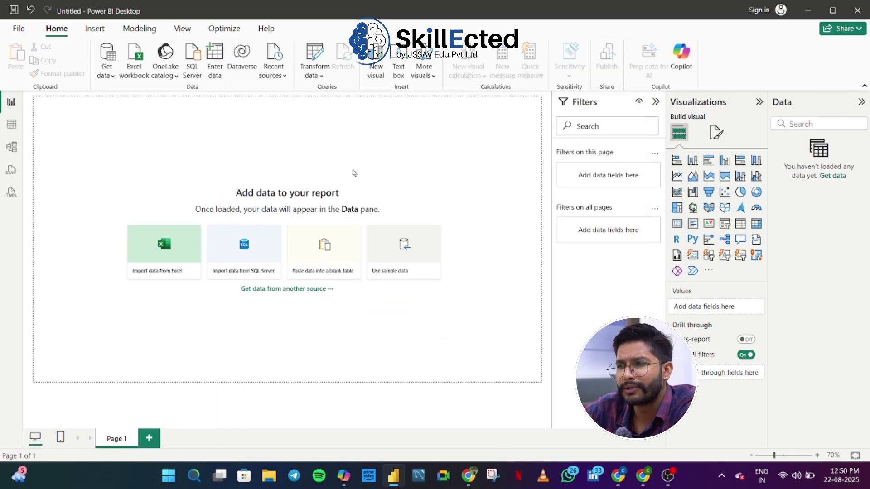
# Choose the Power Bi Essentials 1 Excel workbook as the data source
pyautogui.click(143, 79)
pyautogui.click(151, 89)
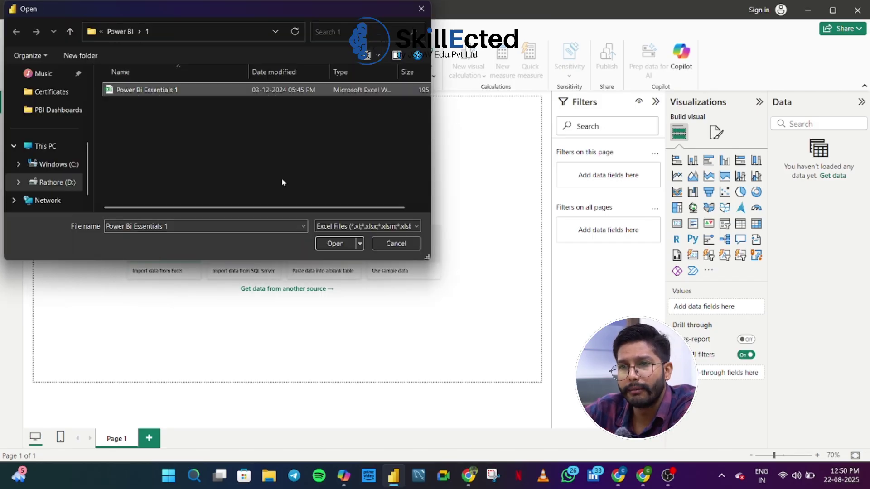
pyautogui.click(336, 244)
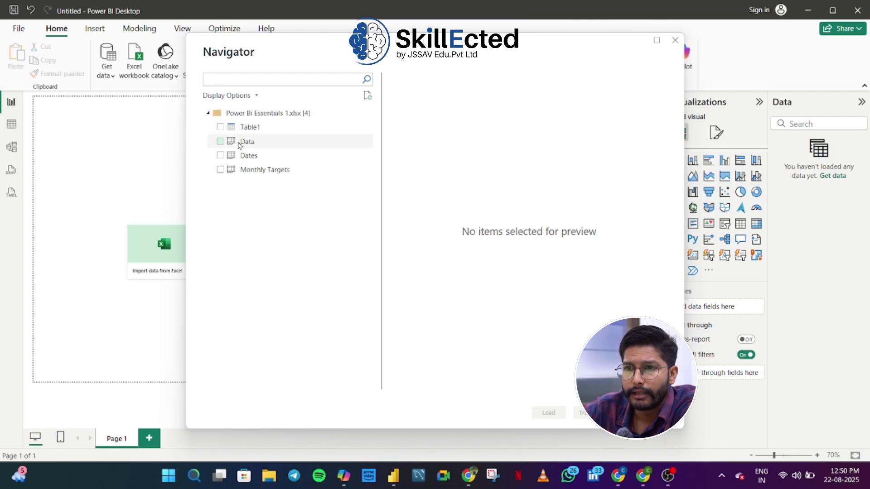
# In the Navigator, select Table1 and Dates (not Data) and load them
pyautogui.click(219, 128)
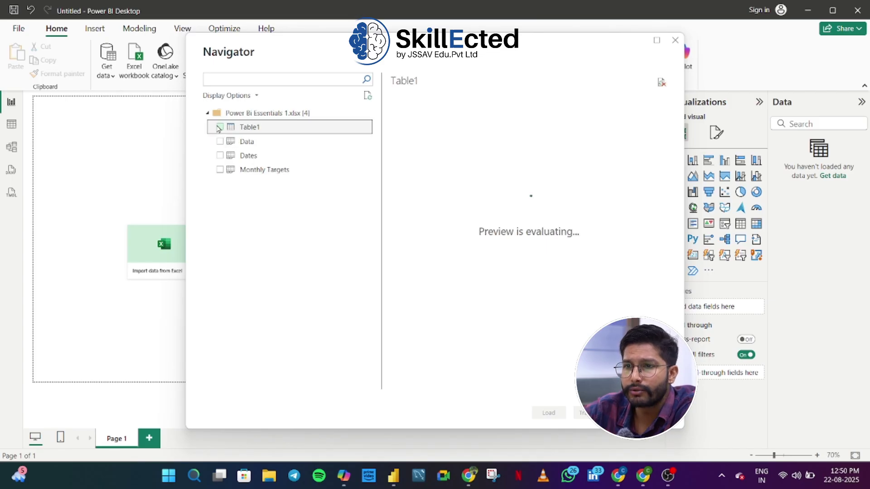
pyautogui.click(219, 127)
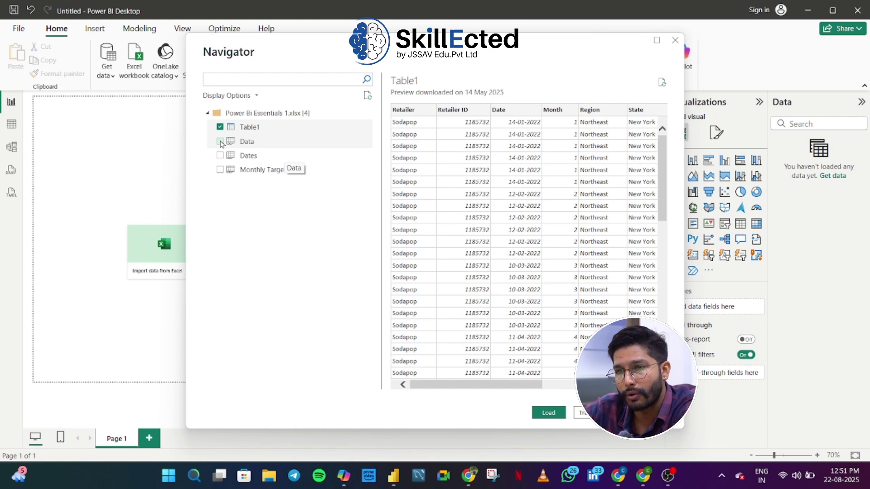
pyautogui.click(220, 141)
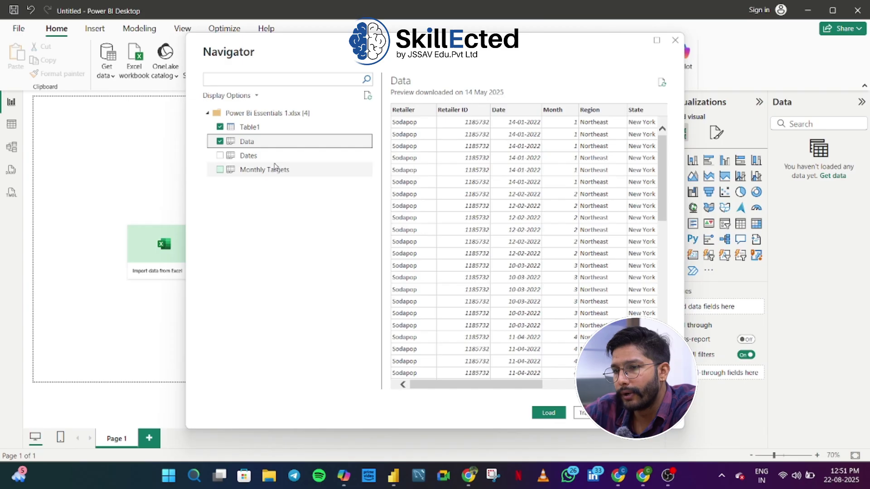
pyautogui.click(220, 141)
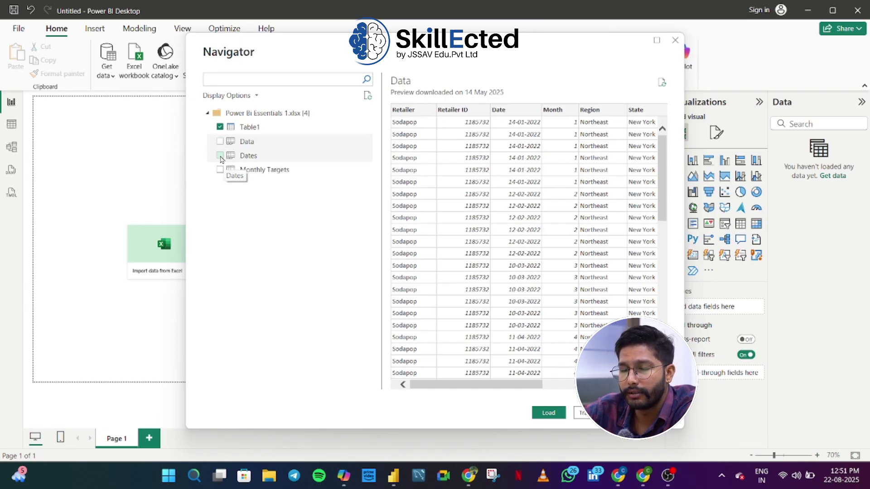
pyautogui.click(220, 156)
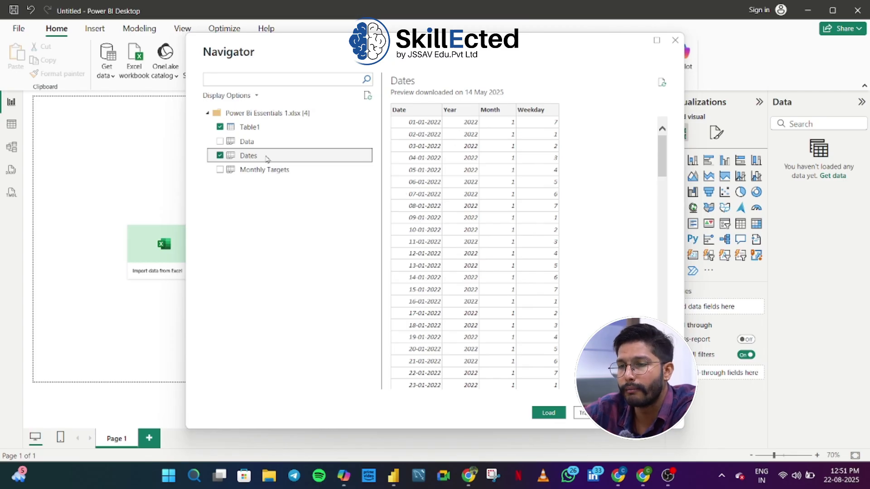
pyautogui.click(553, 414)
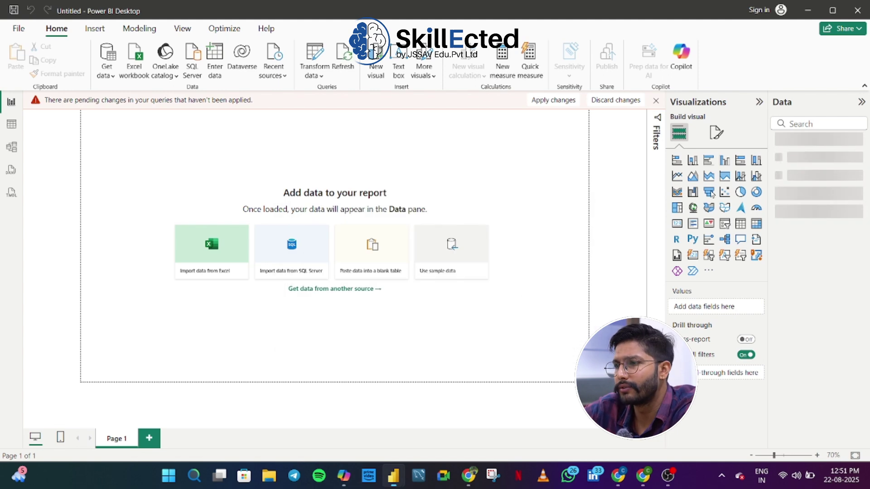
# Switch to Table view and display Table1's 3,739 rows of beverage sales
pyautogui.click(13, 128)
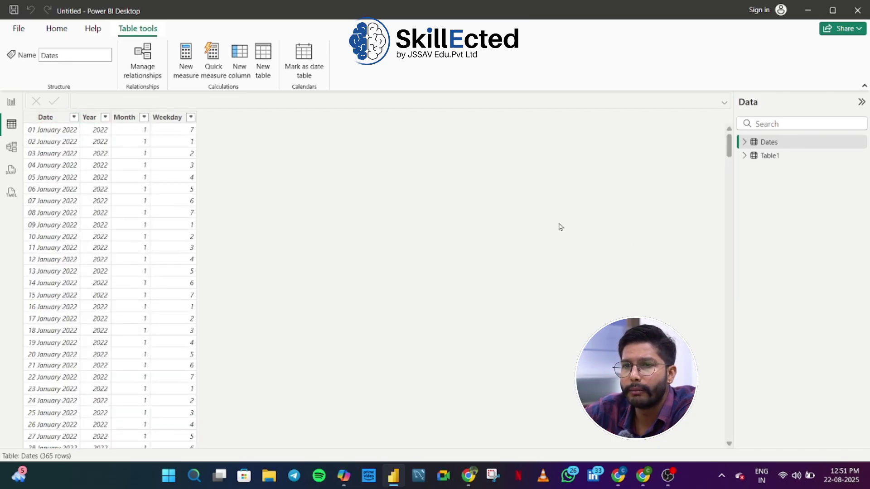
pyautogui.click(768, 156)
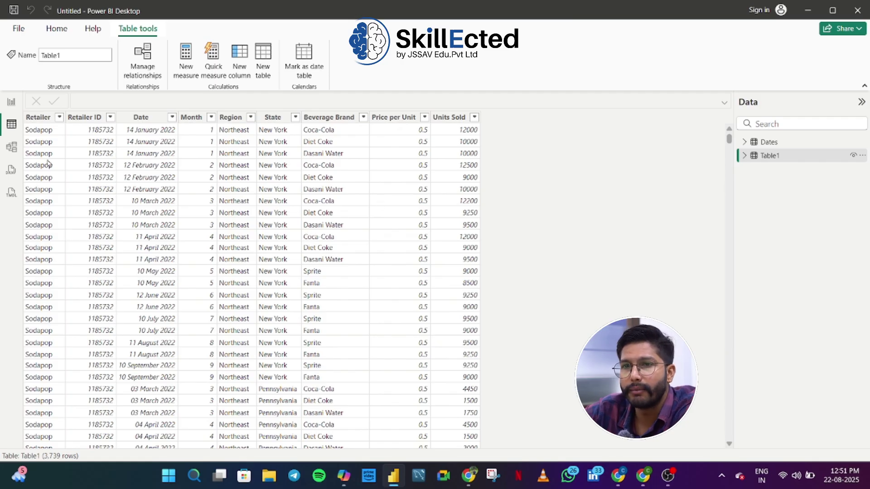
# In Model view, link Dates[Date] to Table1[Date] one-to-many, then return to Report view
pyautogui.click(11, 146)
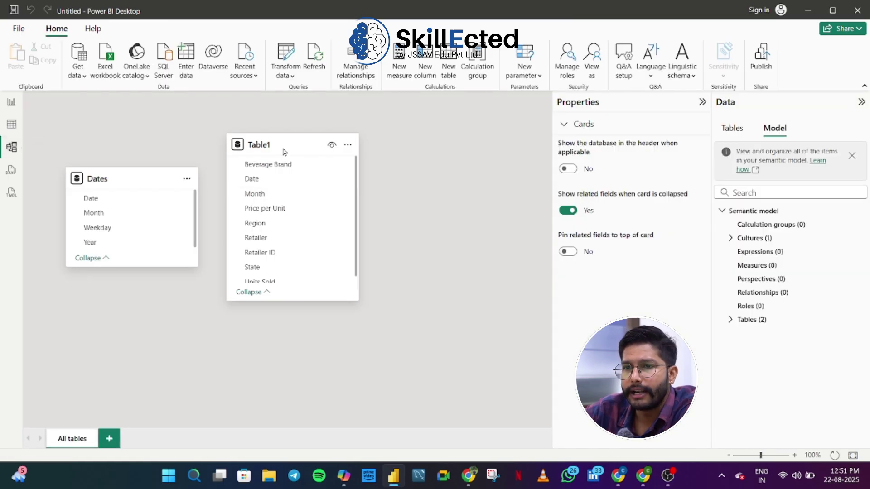
pyautogui.moveTo(263, 141); pyautogui.dragTo(289, 164)
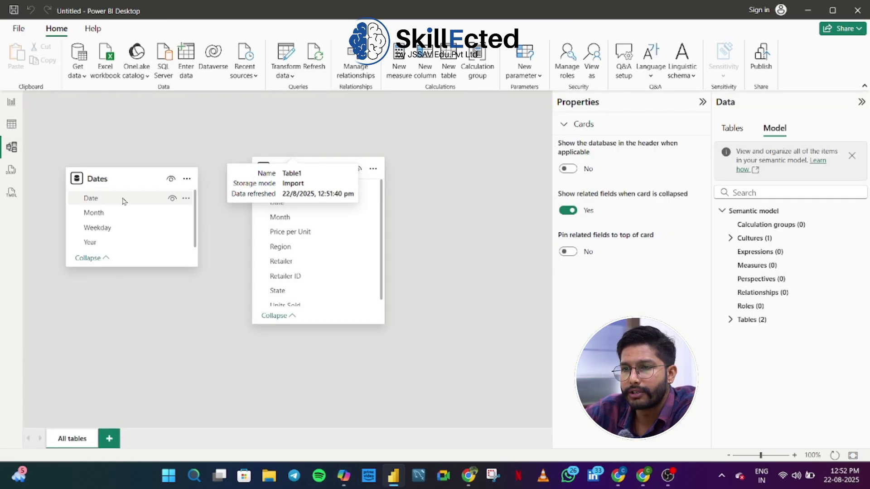
pyautogui.moveTo(90, 199); pyautogui.dragTo(291, 209)
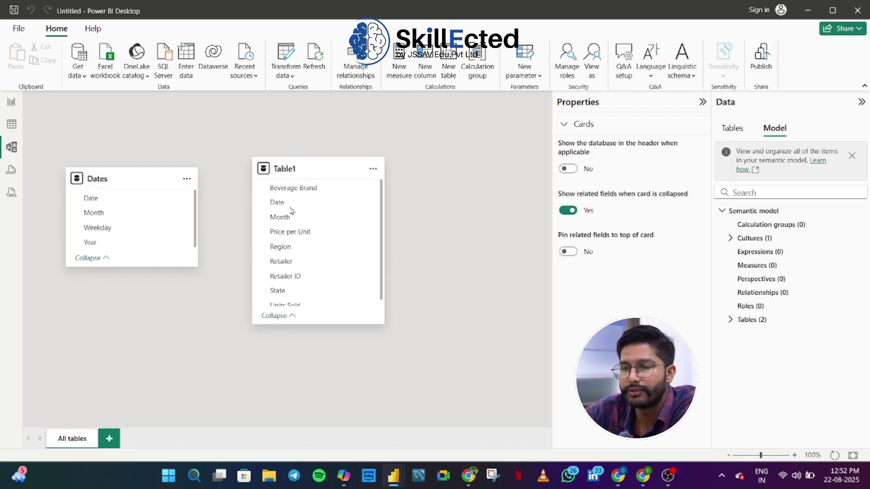
pyautogui.click(550, 414)
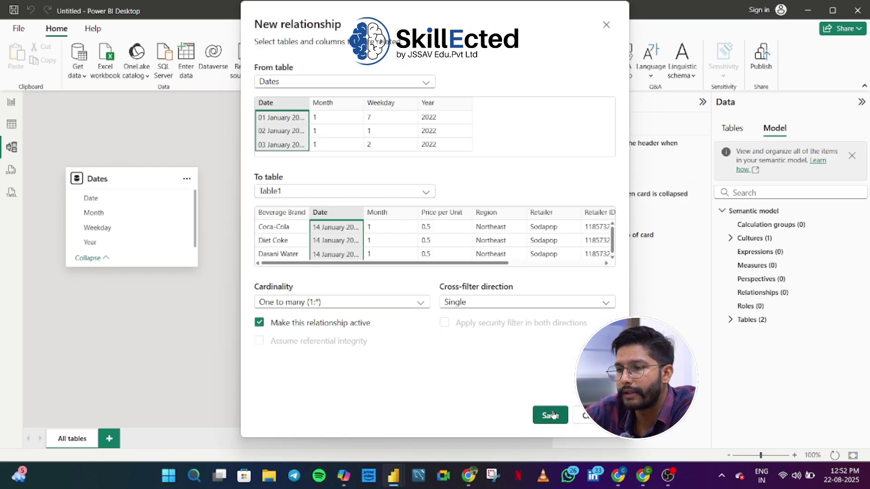
pyautogui.click(11, 124)
pyautogui.click(12, 102)
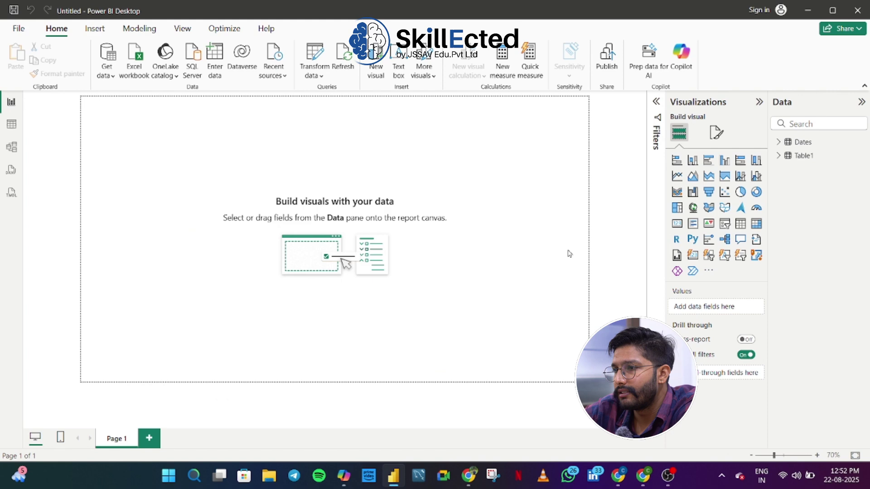
pyautogui.click(723, 162)
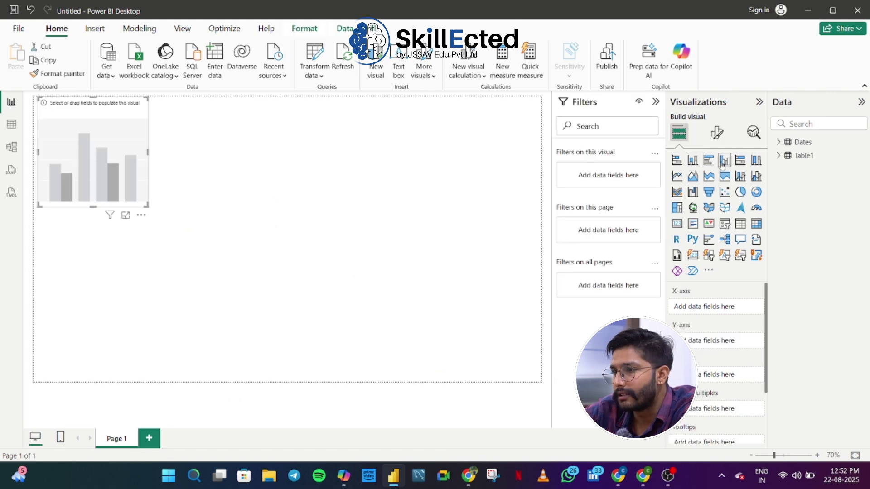
pyautogui.moveTo(118, 159); pyautogui.dragTo(191, 213)
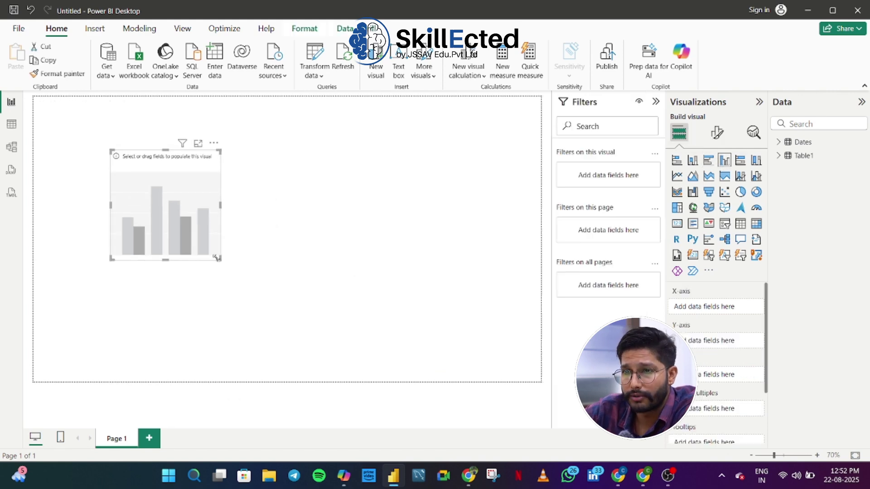
pyautogui.moveTo(216, 257); pyautogui.dragTo(466, 337)
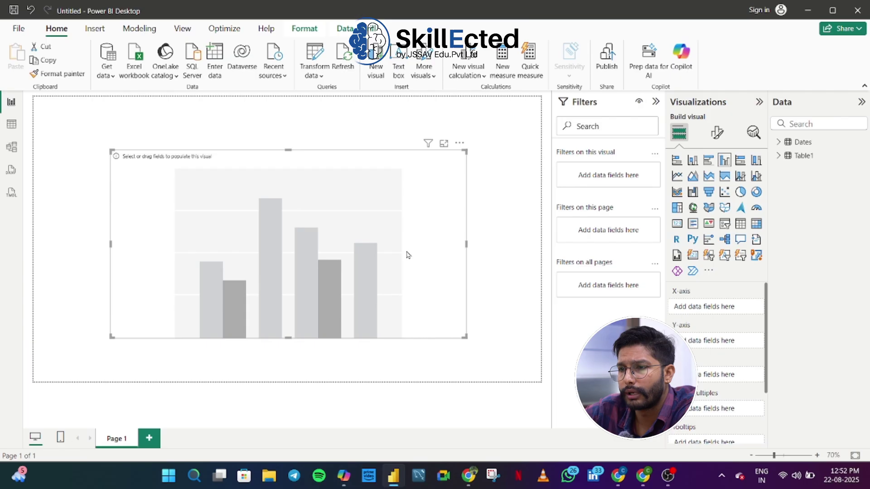
pyautogui.moveTo(406, 255); pyautogui.dragTo(415, 236)
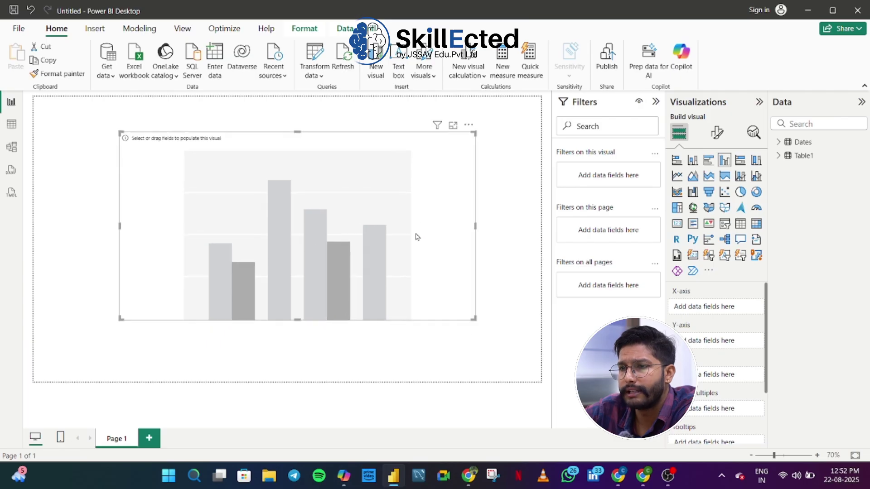
pyautogui.click(779, 156)
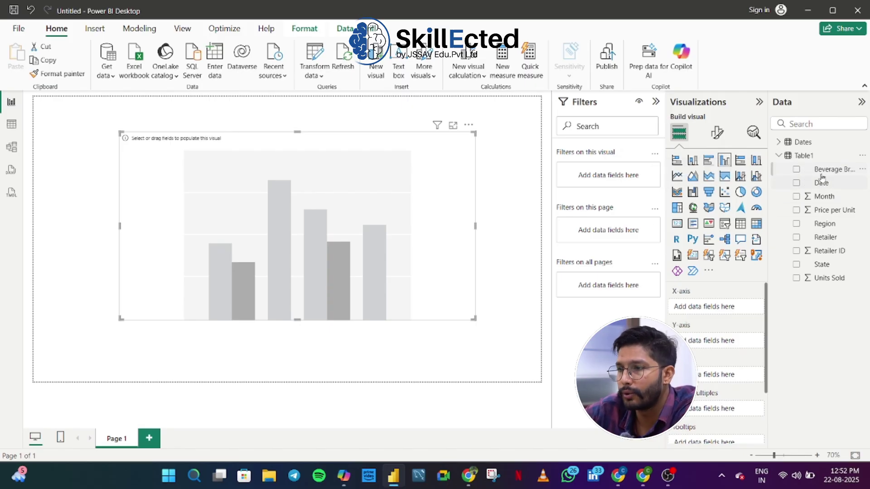
pyautogui.moveTo(825, 172); pyautogui.dragTo(722, 305)
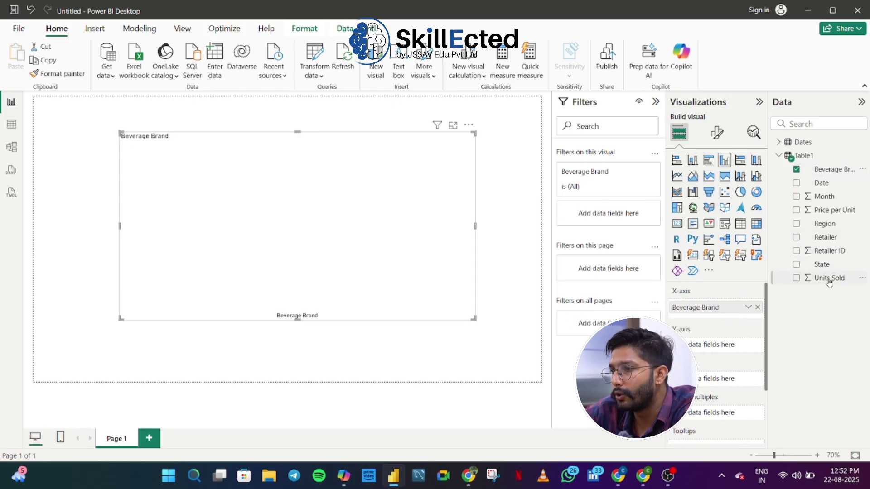
pyautogui.moveTo(822, 285); pyautogui.dragTo(721, 347)
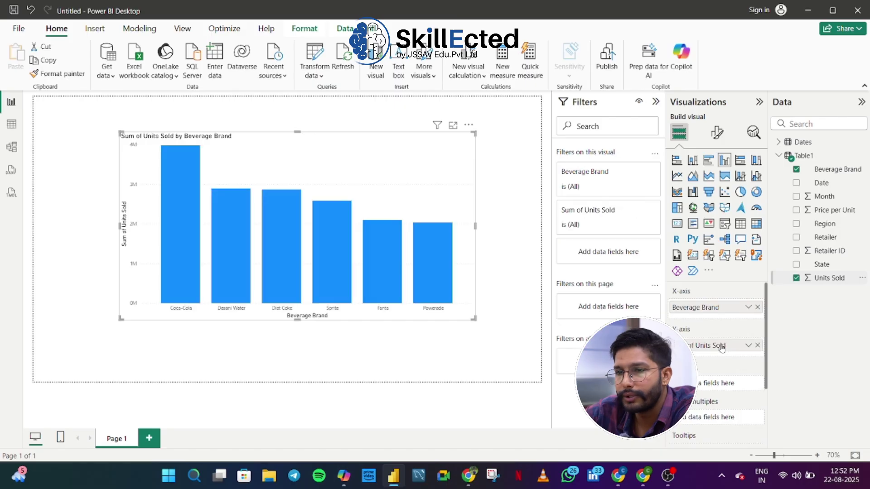
pyautogui.moveTo(182, 212)
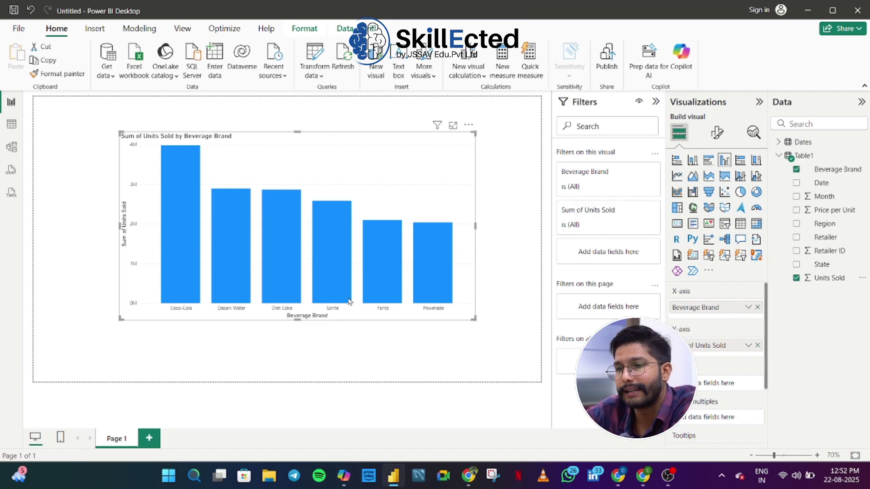
pyautogui.click(479, 188)
pyautogui.click(436, 191)
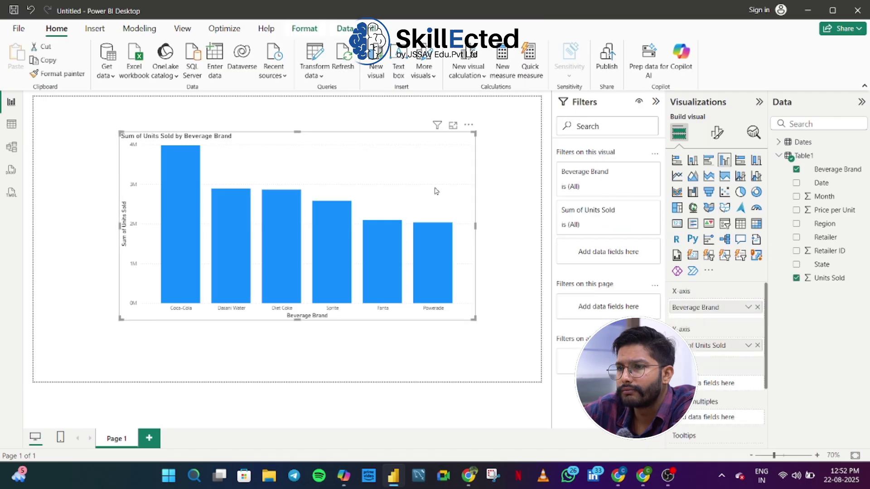
pyautogui.press('Delete')
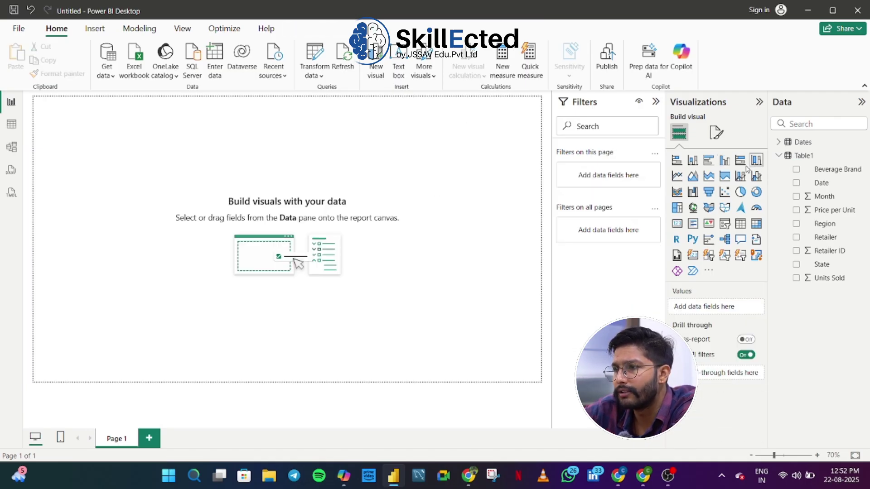
pyautogui.click(723, 162)
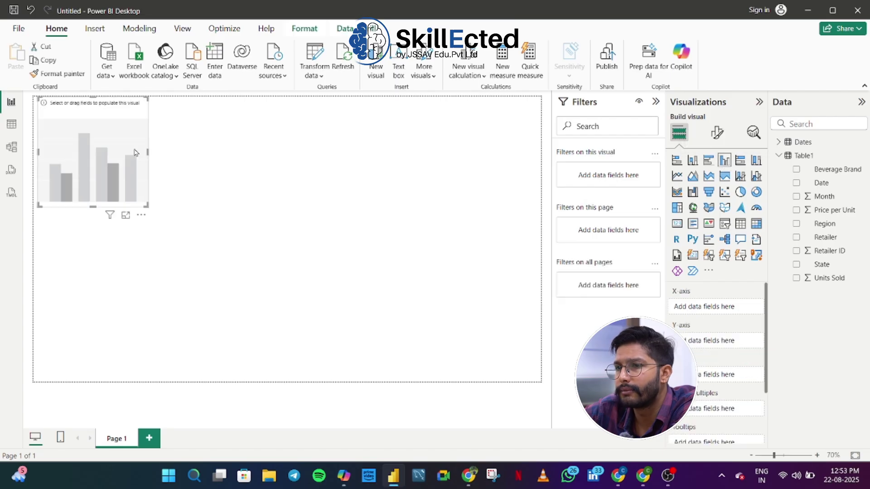
pyautogui.moveTo(106, 141); pyautogui.dragTo(202, 207)
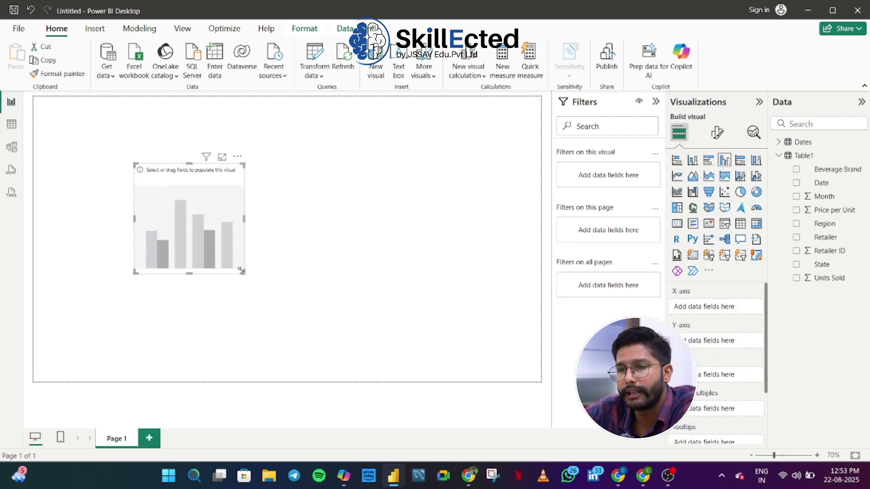
pyautogui.moveTo(243, 271); pyautogui.dragTo(393, 319)
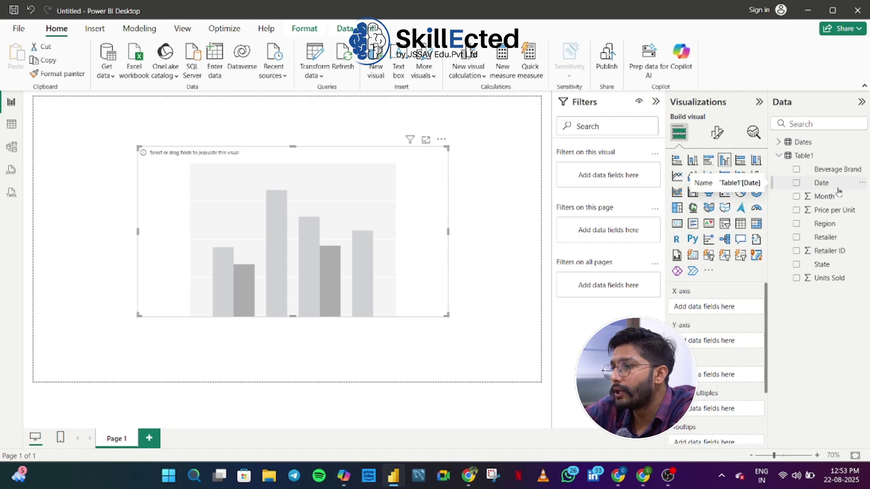
pyautogui.click(797, 266)
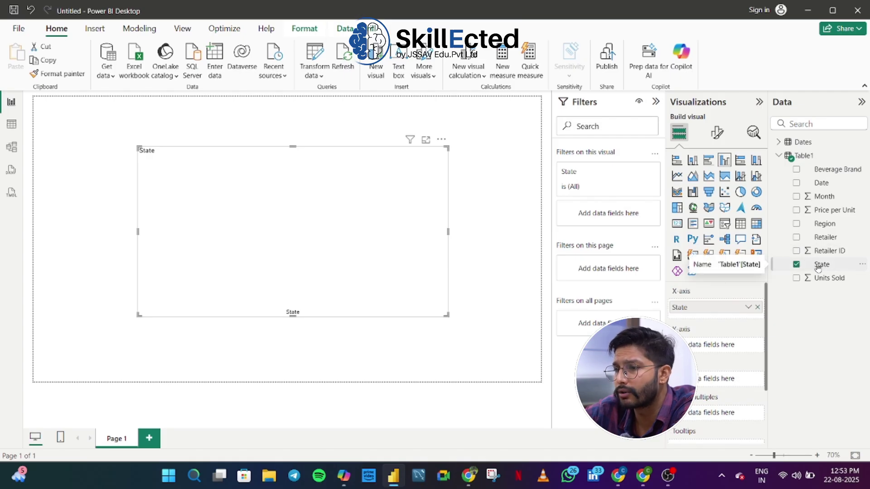
pyautogui.moveTo(818, 268); pyautogui.dragTo(713, 306)
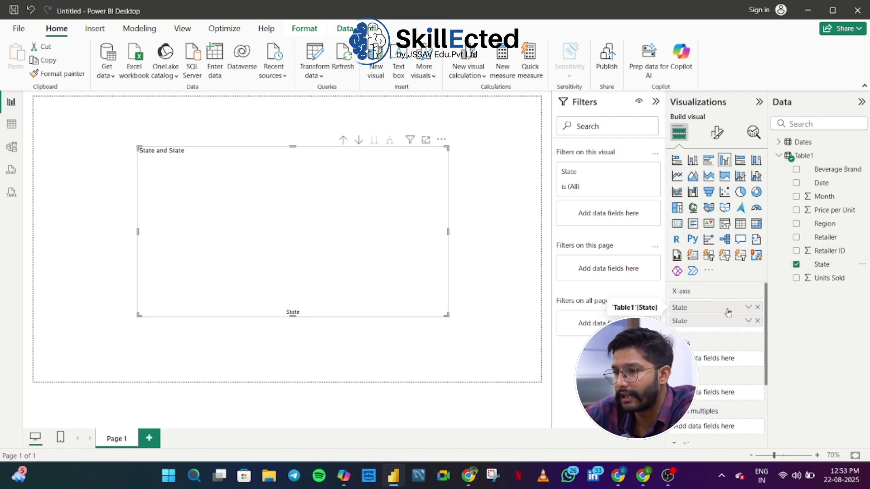
pyautogui.click(758, 307)
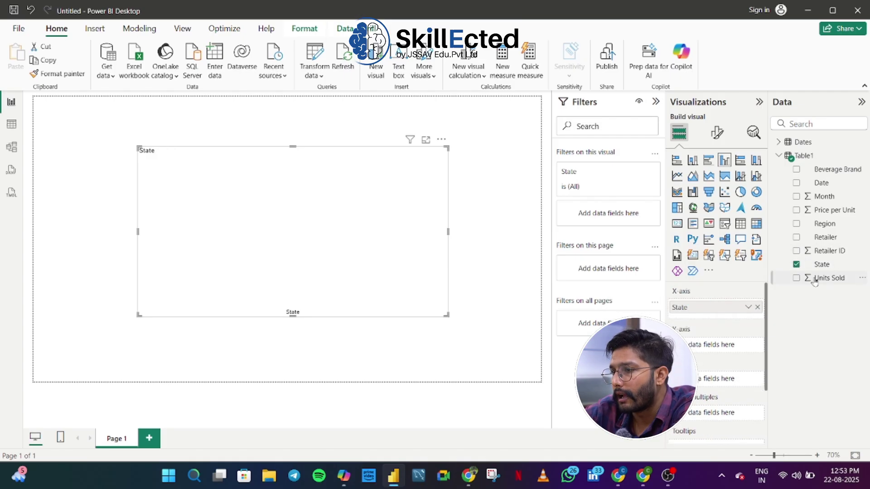
pyautogui.moveTo(814, 280); pyautogui.dragTo(710, 348)
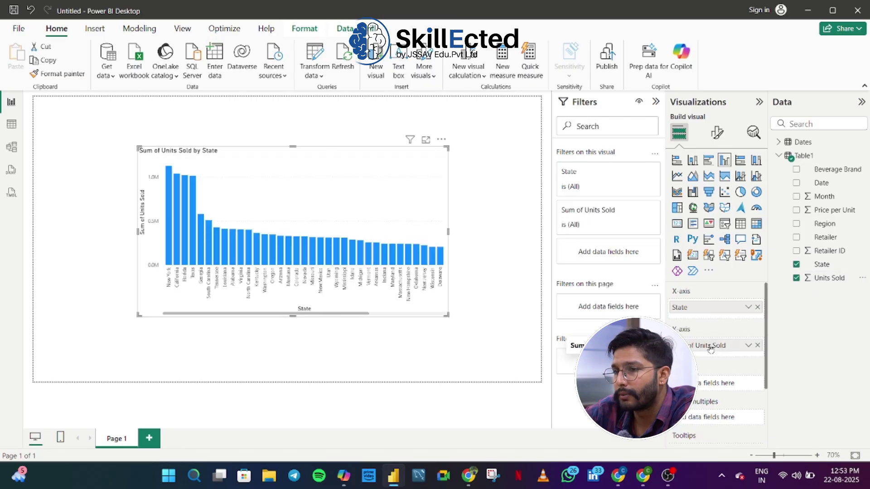
pyautogui.moveTo(449, 232); pyautogui.dragTo(512, 240)
pyautogui.moveTo(360, 171); pyautogui.dragTo(321, 173)
pyautogui.press('Delete')
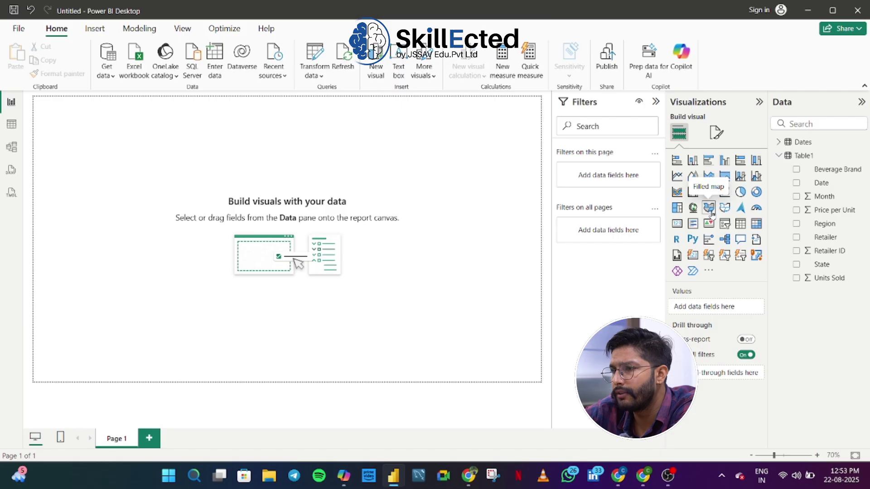
# Add a large map with State as Location and bubbles sized by Sum of Units Sold
pyautogui.click(692, 207)
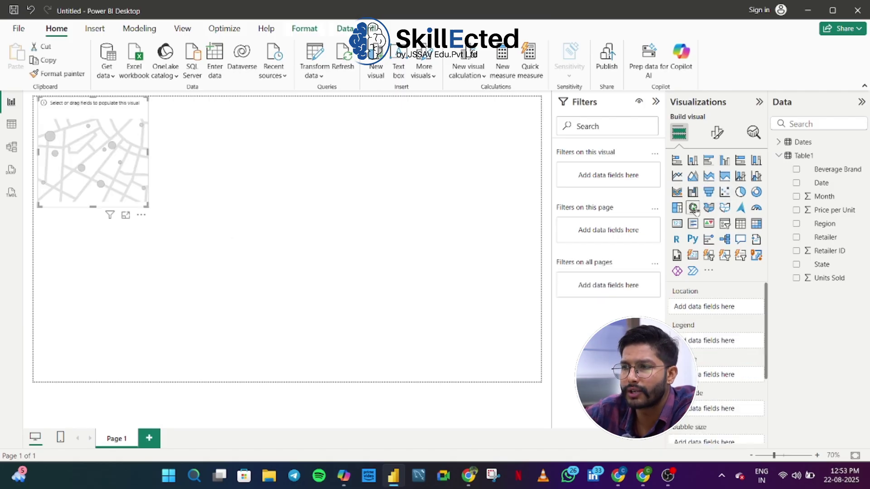
pyautogui.moveTo(145, 204); pyautogui.dragTo(436, 339)
pyautogui.moveTo(374, 316); pyautogui.dragTo(410, 322)
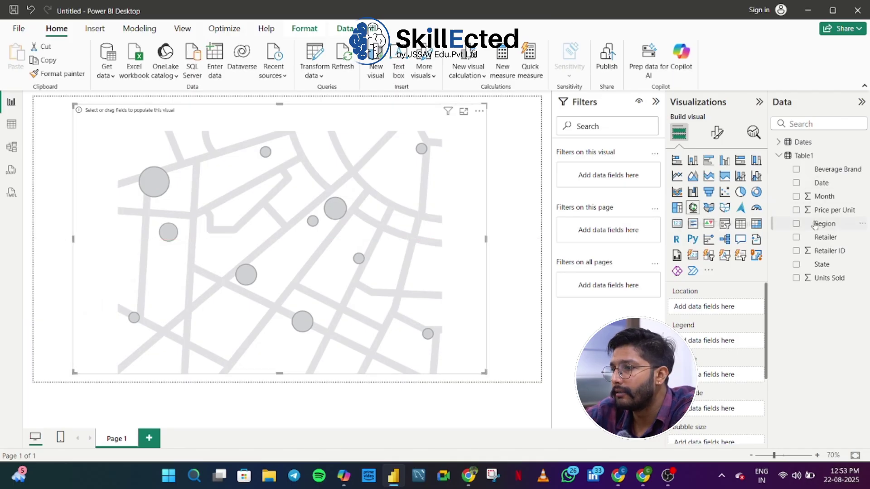
pyautogui.click(797, 265)
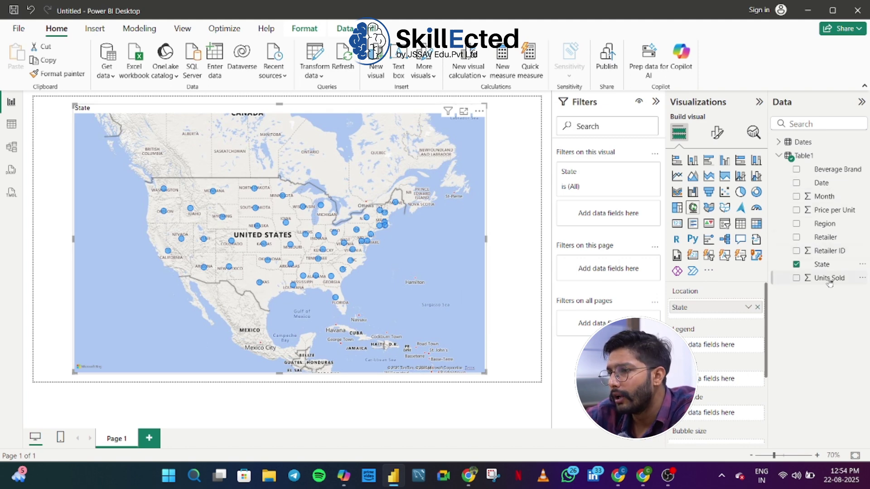
pyautogui.moveTo(829, 283); pyautogui.dragTo(748, 334)
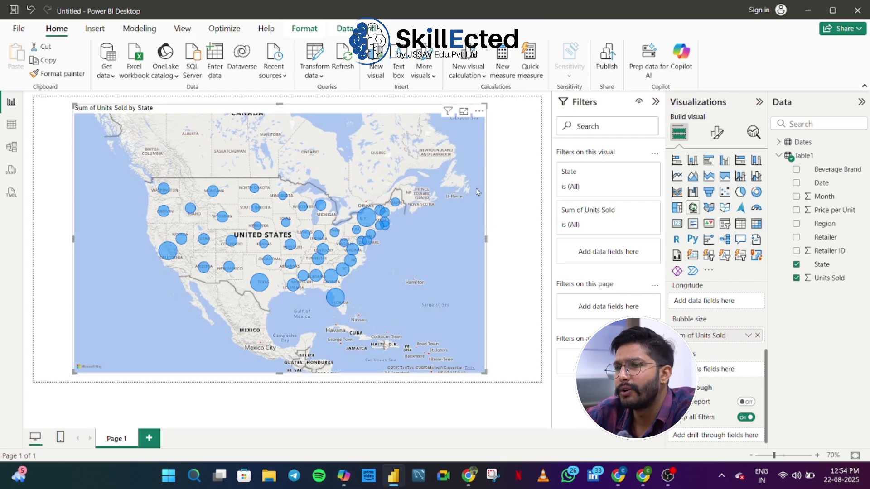
# Set the map's style to Aerial in its Map settings
pyautogui.click(716, 133)
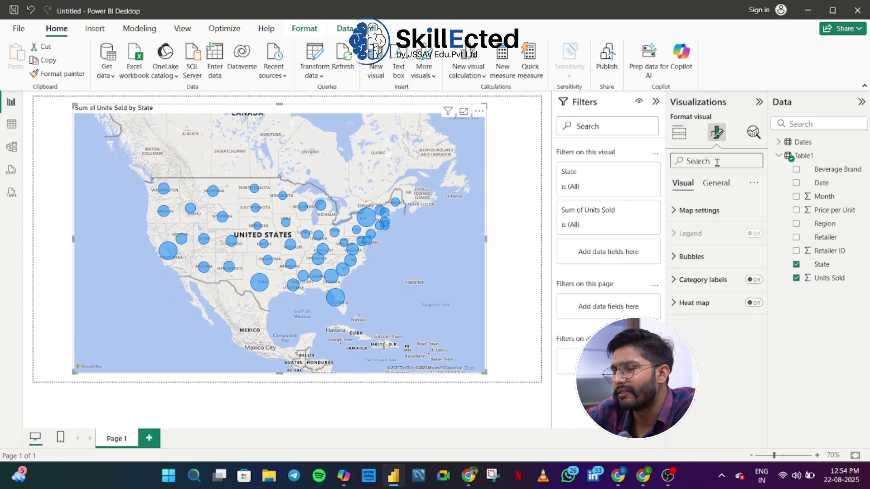
pyautogui.click(700, 211)
pyautogui.click(757, 268)
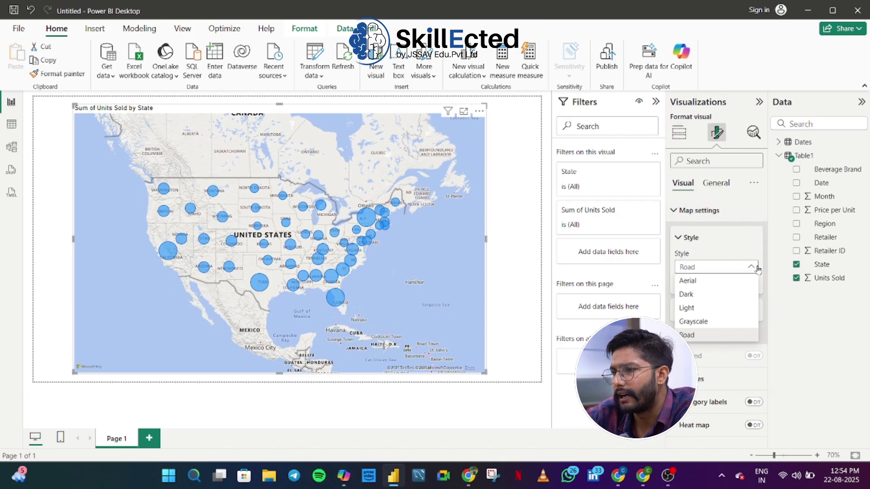
pyautogui.click(720, 283)
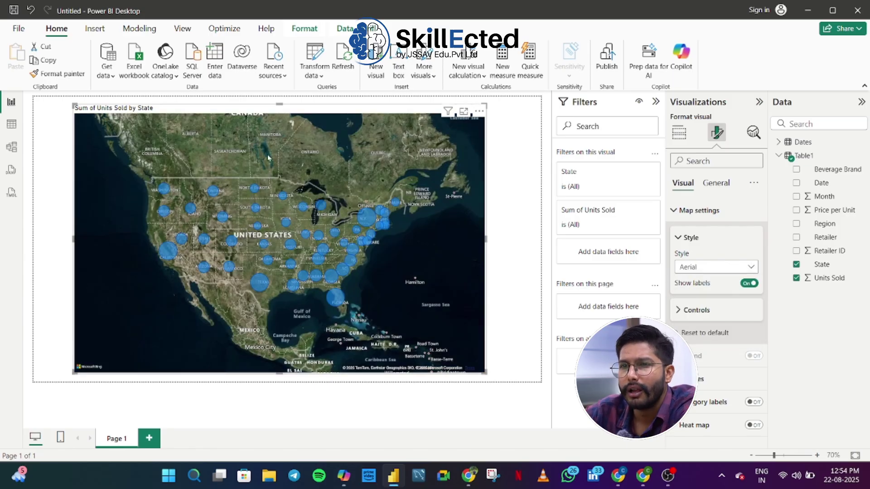
# Shrink and reposition the map, then delete it from the page
pyautogui.moveTo(76, 102); pyautogui.dragTo(155, 184)
pyautogui.moveTo(251, 194); pyautogui.dragTo(227, 153)
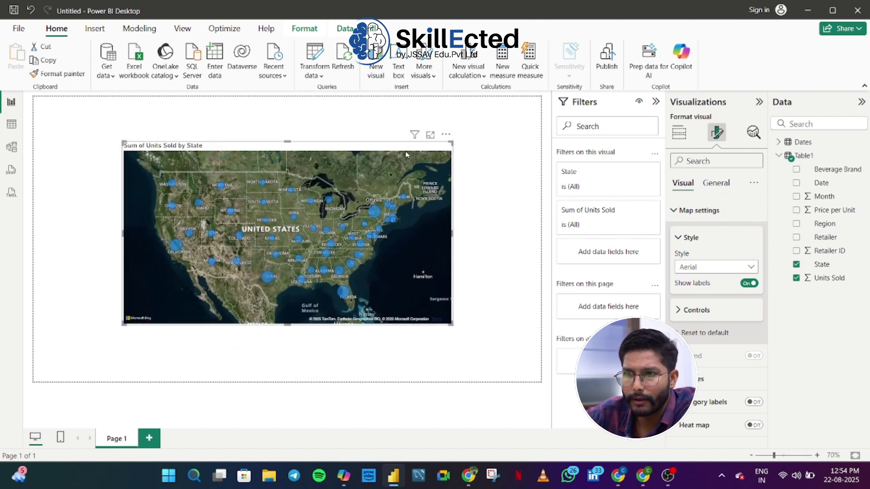
pyautogui.press('Delete')
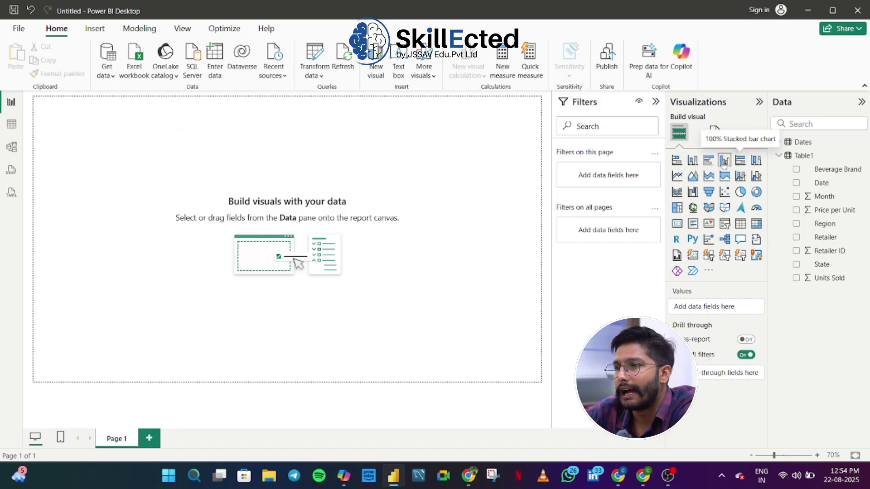
pyautogui.click(724, 161)
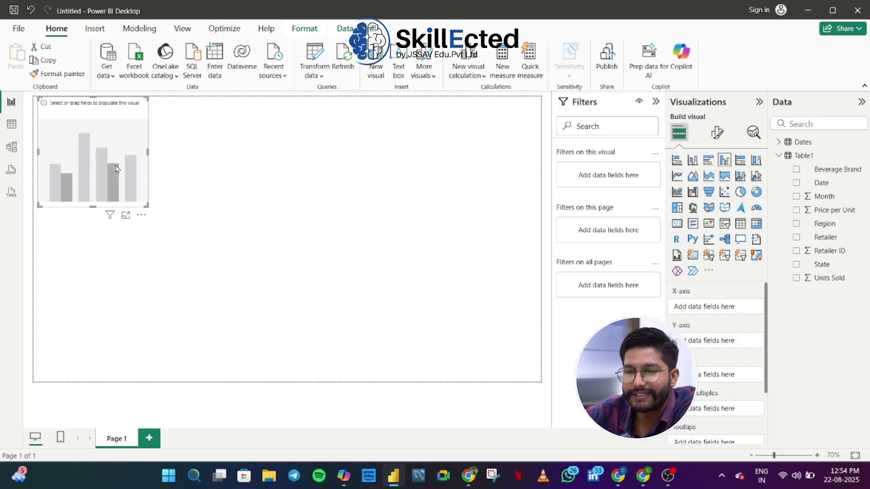
pyautogui.moveTo(130, 182); pyautogui.dragTo(199, 232)
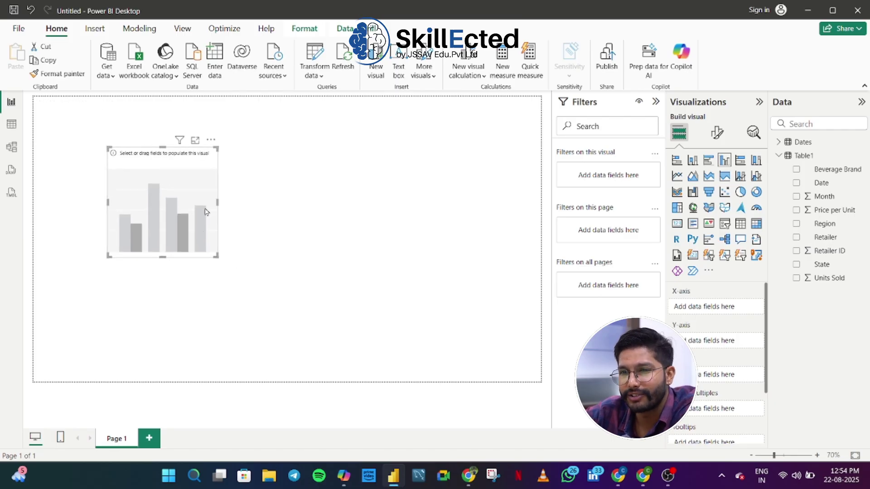
pyautogui.press('Delete')
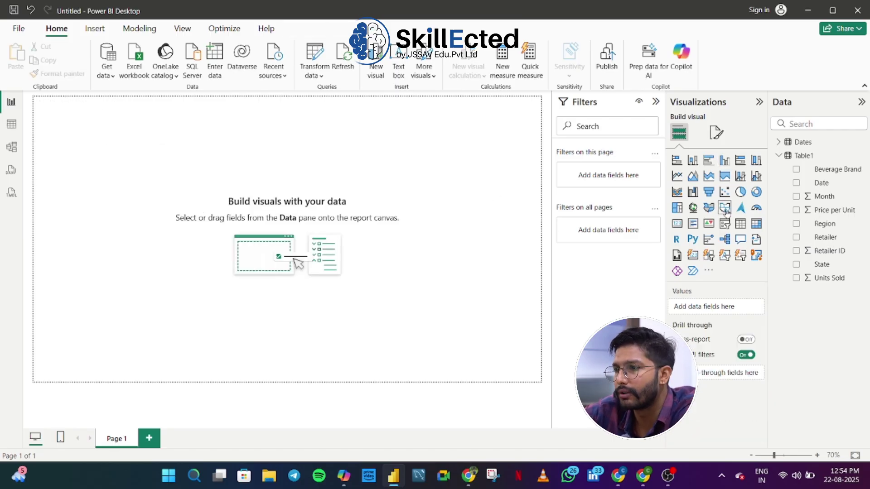
pyautogui.click(739, 224)
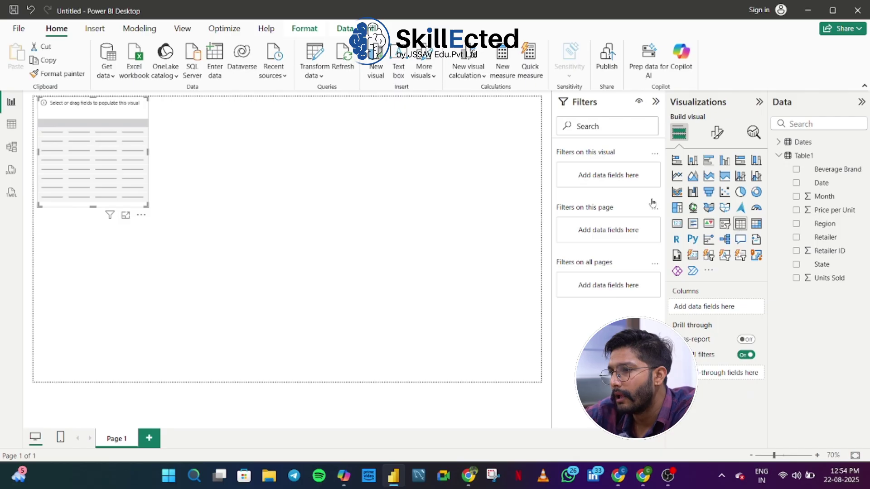
pyautogui.moveTo(92, 150); pyautogui.dragTo(134, 181)
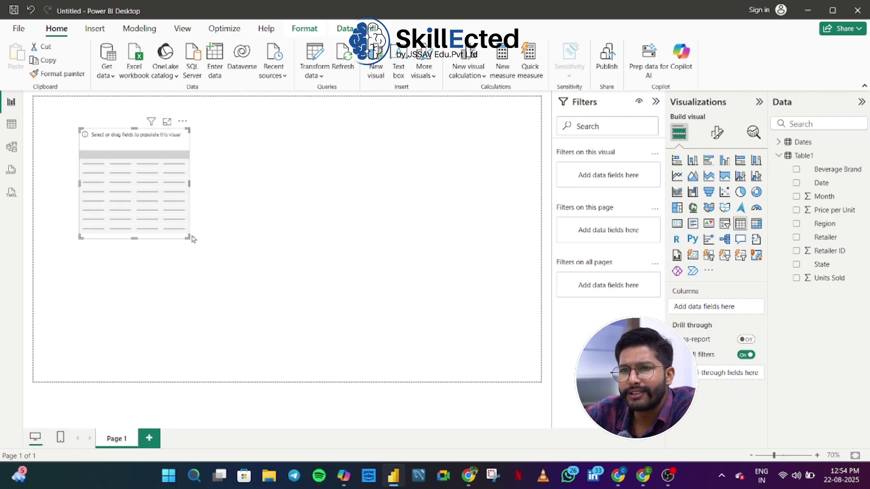
pyautogui.moveTo(187, 237); pyautogui.dragTo(464, 350)
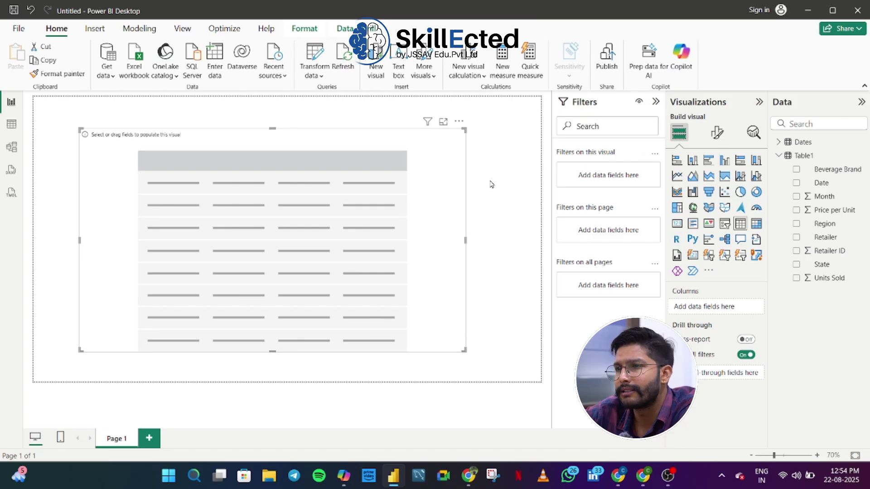
pyautogui.moveTo(439, 231); pyautogui.dragTo(454, 223)
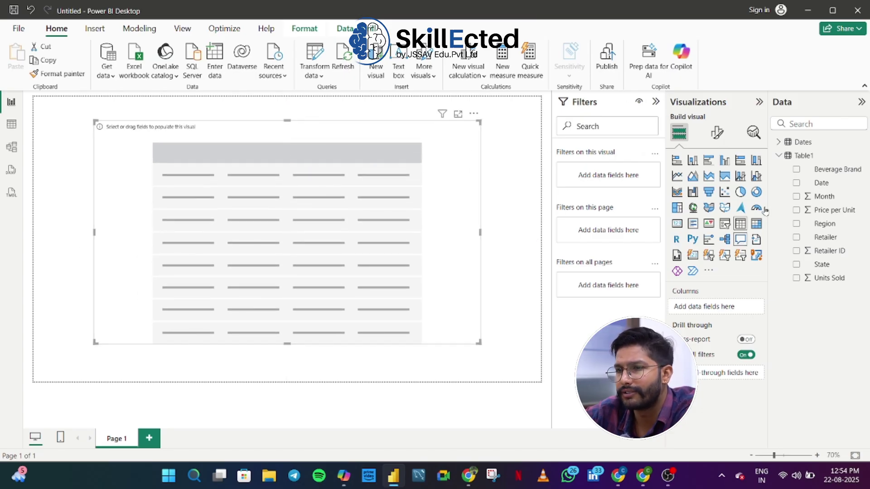
pyautogui.click(796, 183)
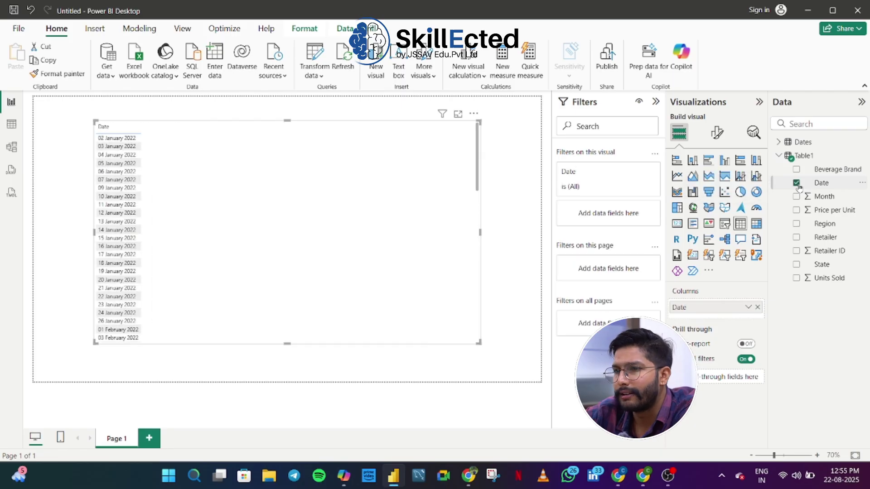
pyautogui.click(795, 278)
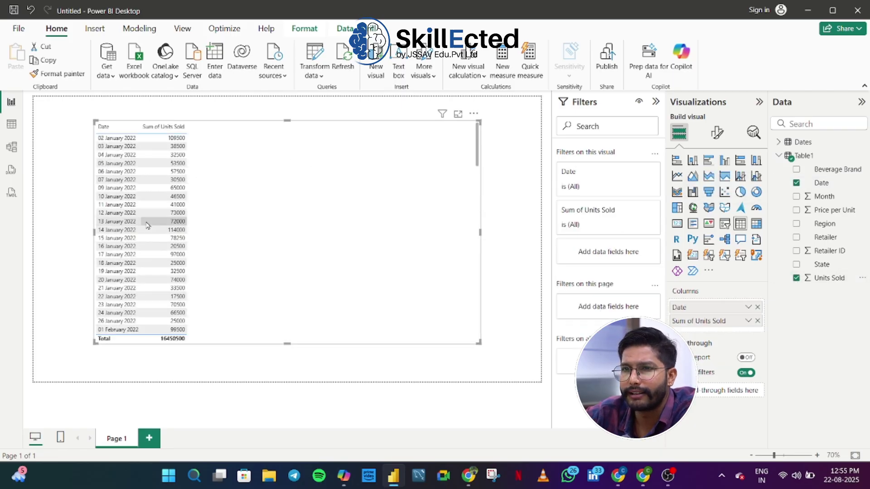
pyautogui.scroll(-4, 145, 223)
pyautogui.scroll(4, 147, 225)
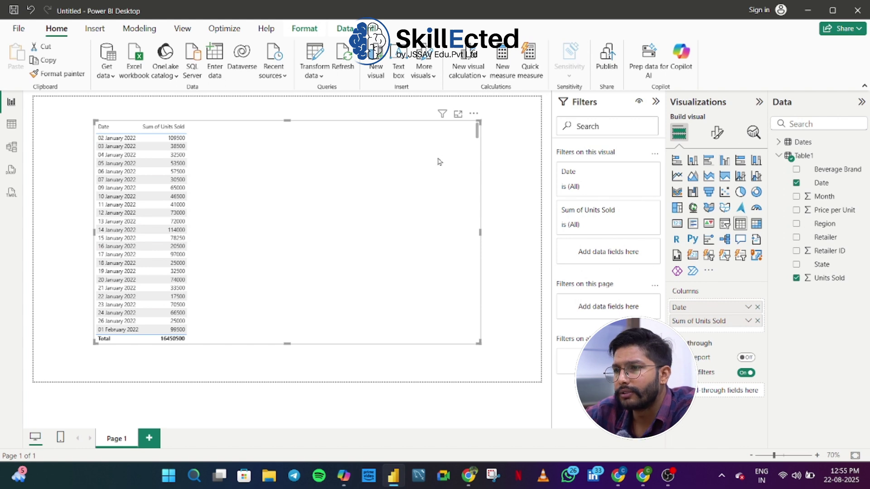
pyautogui.press('Delete')
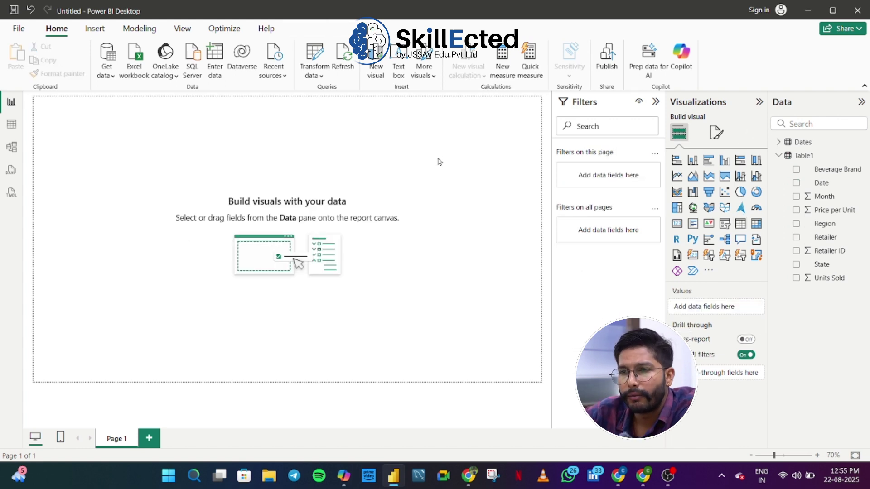